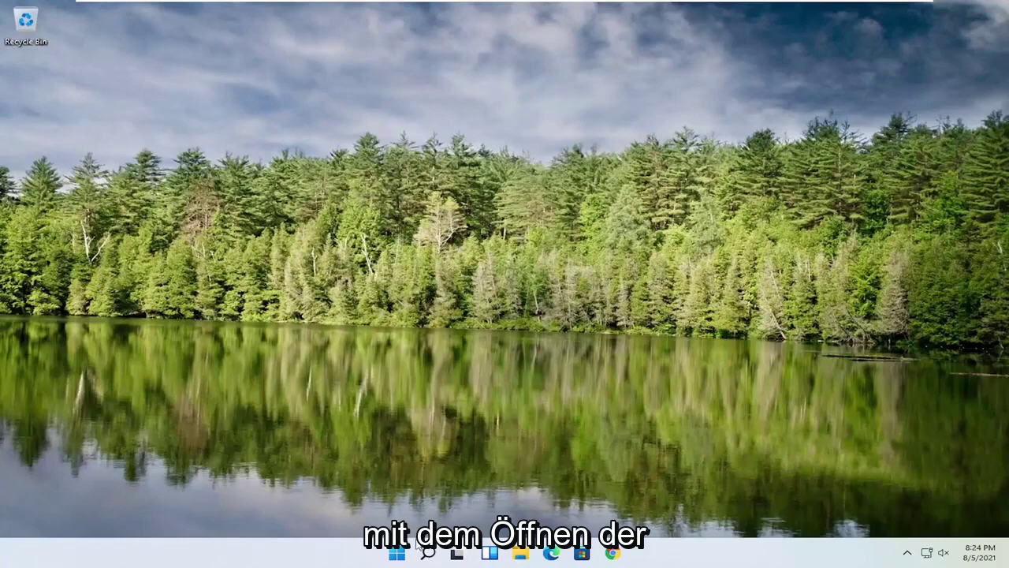
Open the taskbar search panel to look for a program
left_click(428, 553)
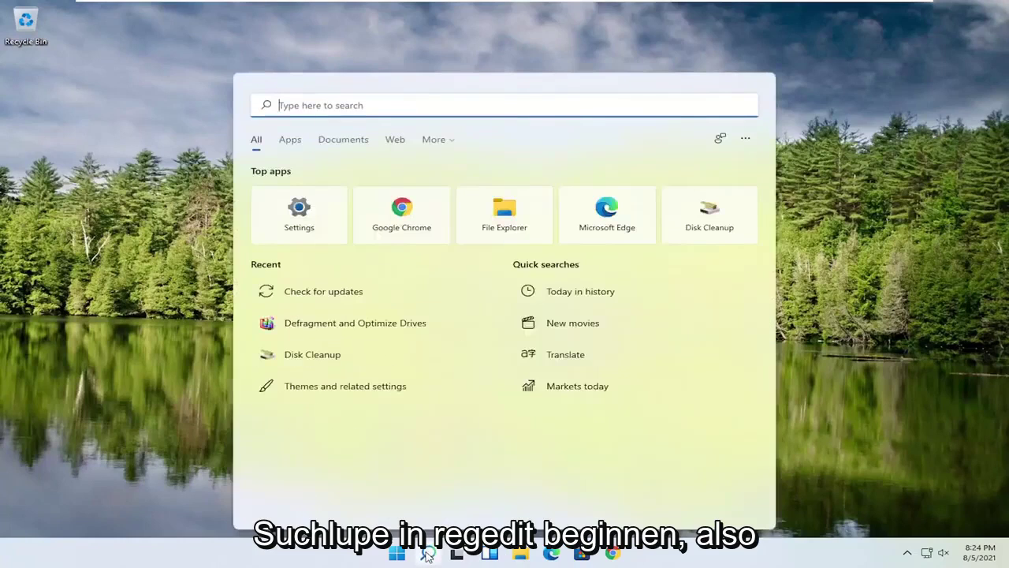
Search for regedit and launch Registry Editor as administrator, approving the UAC prompt
type("regedit")
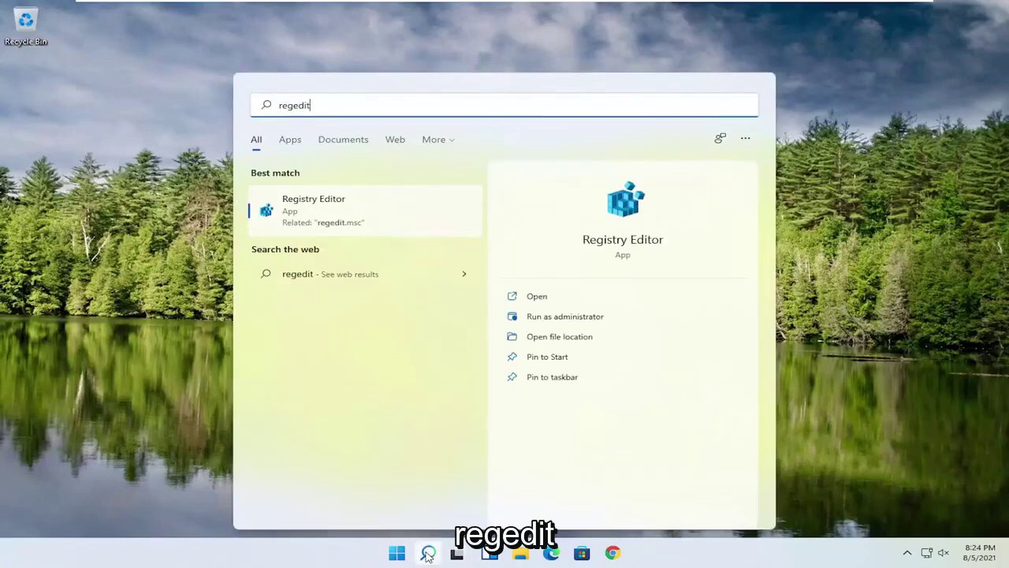
right_click(302, 212)
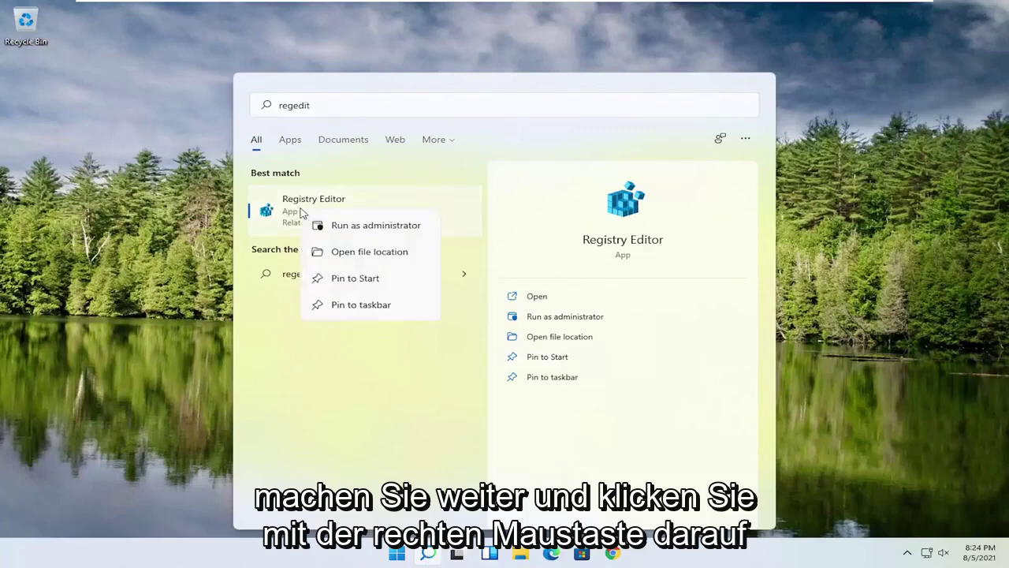
left_click(351, 226)
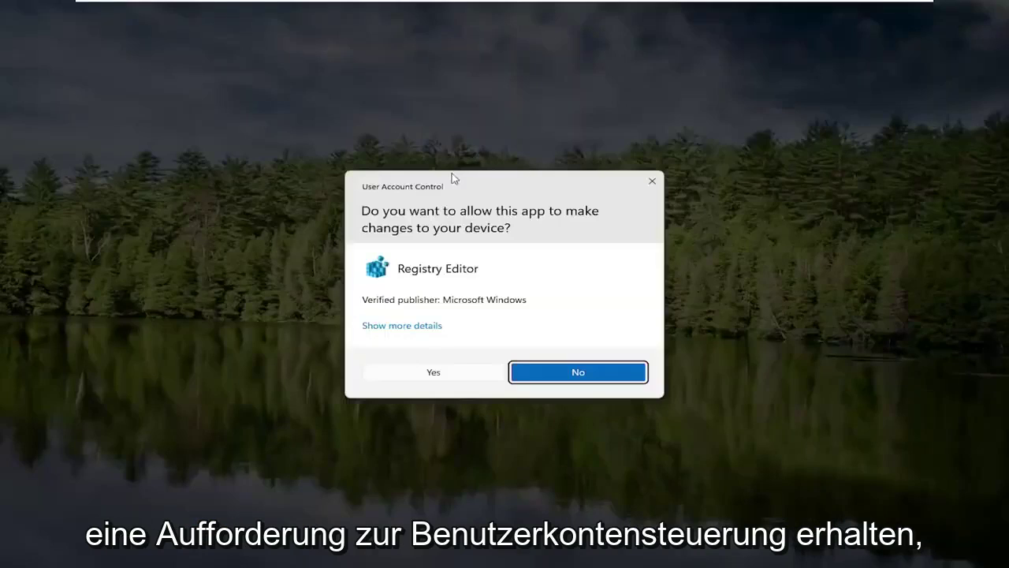
left_click(422, 376)
left_click_drag(387, 103, 406, 66)
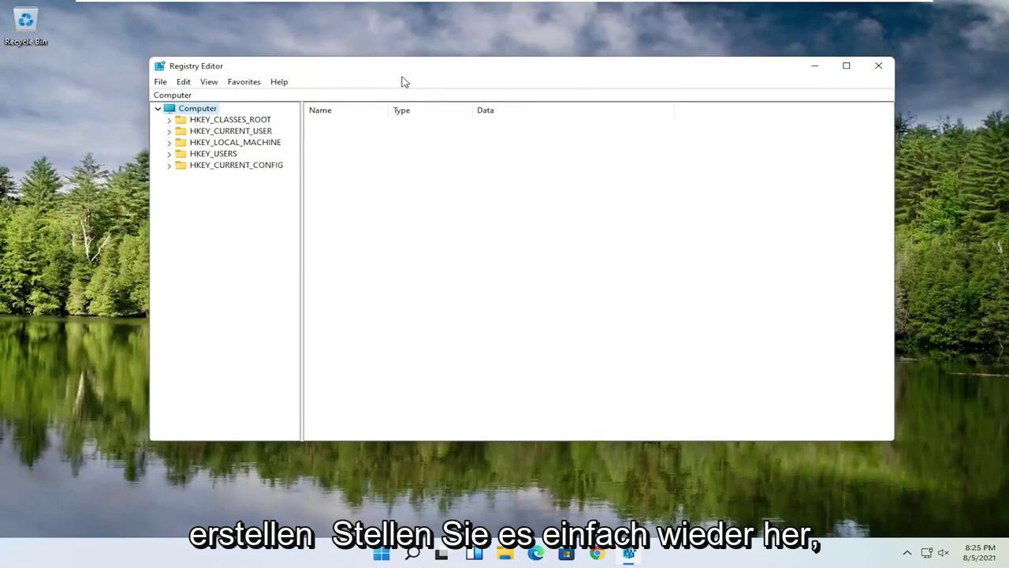
left_click(162, 82)
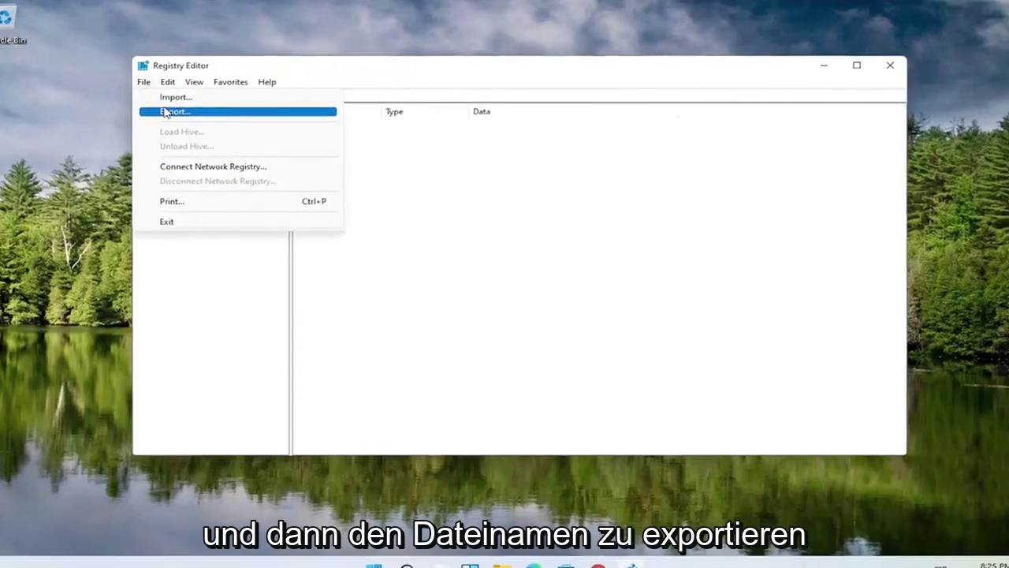
left_click(186, 109)
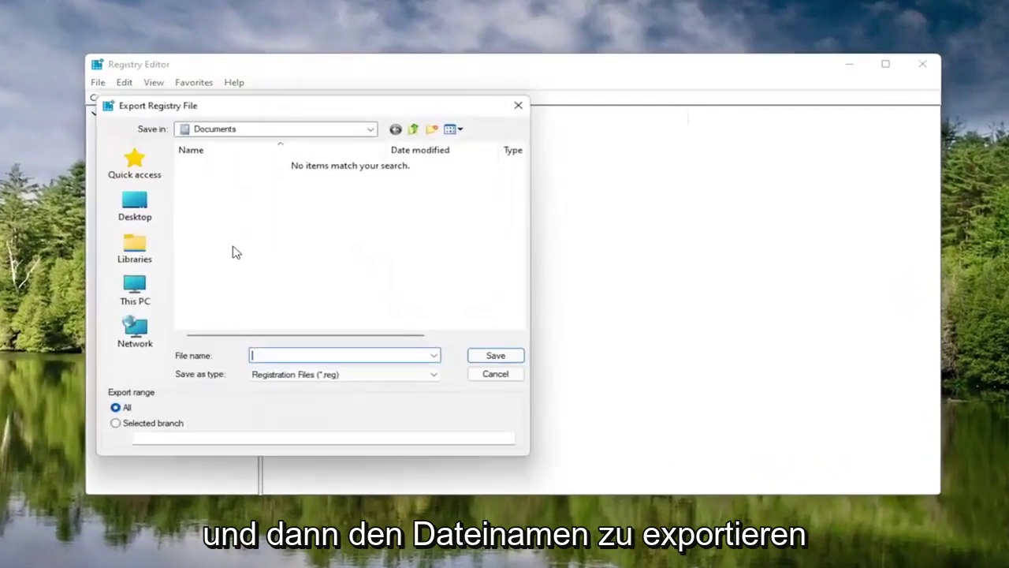
left_click_drag(197, 102, 362, 93)
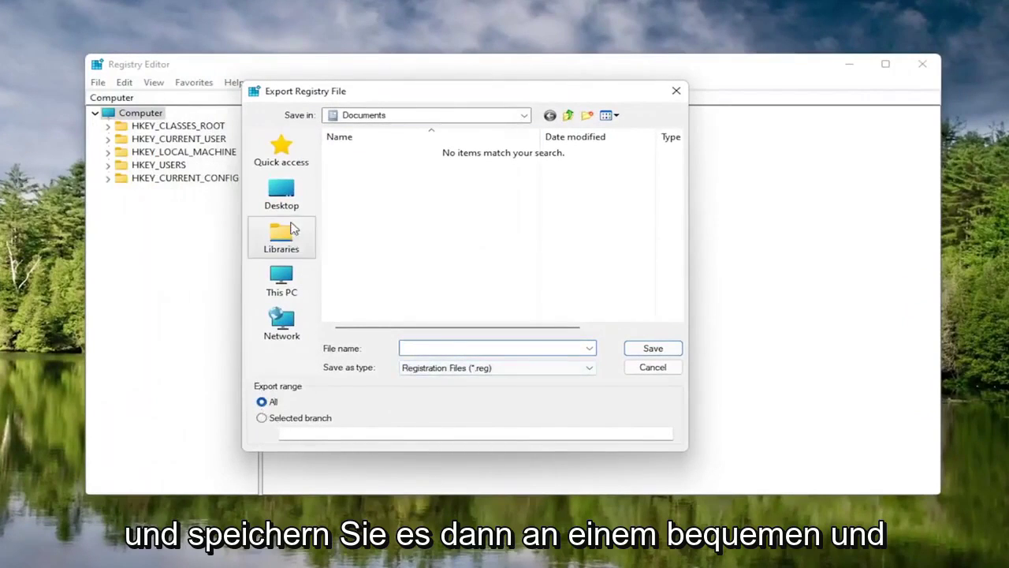
left_click(285, 189)
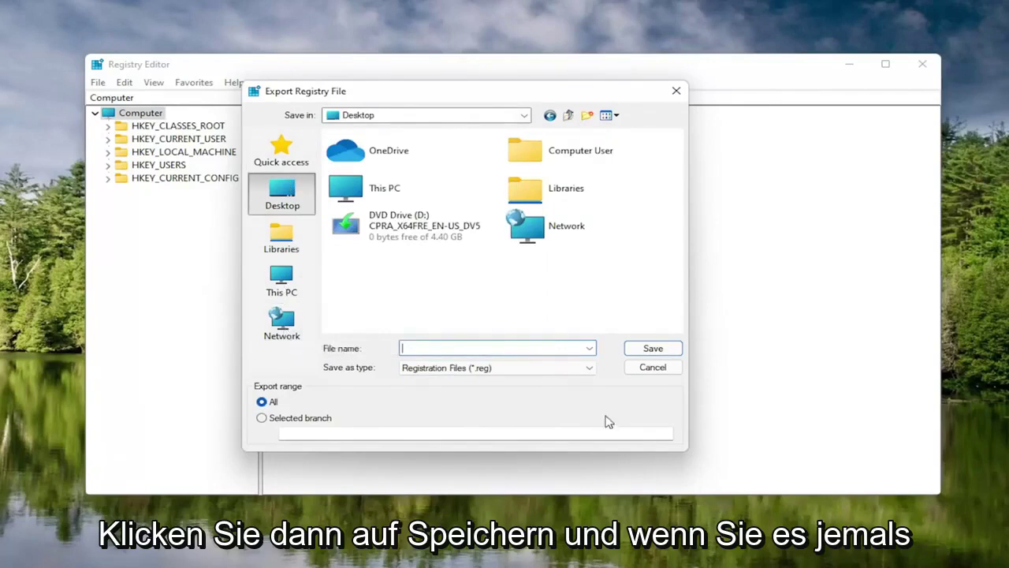
left_click(651, 369)
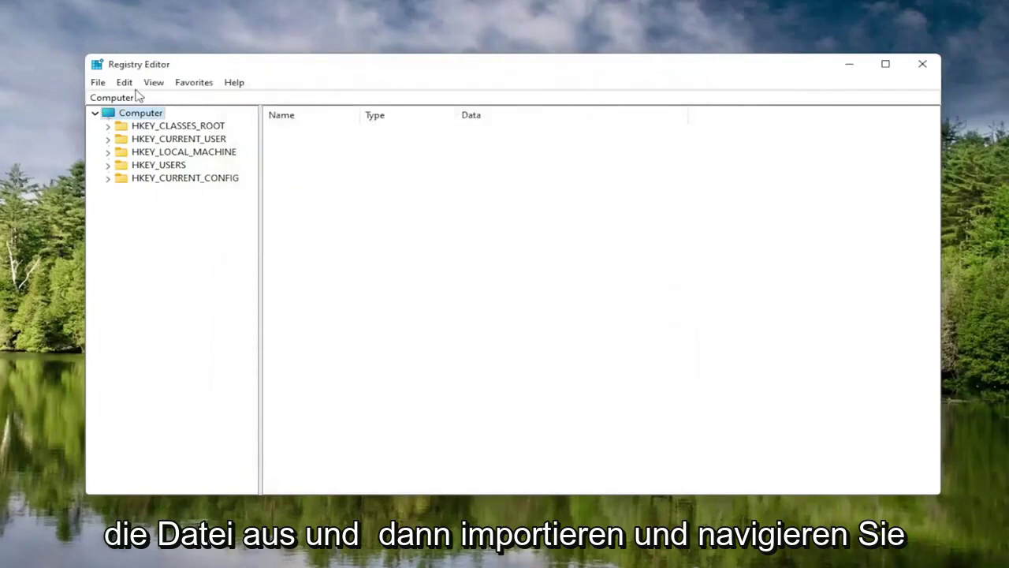
left_click(98, 82)
left_click(139, 100)
left_click(155, 216)
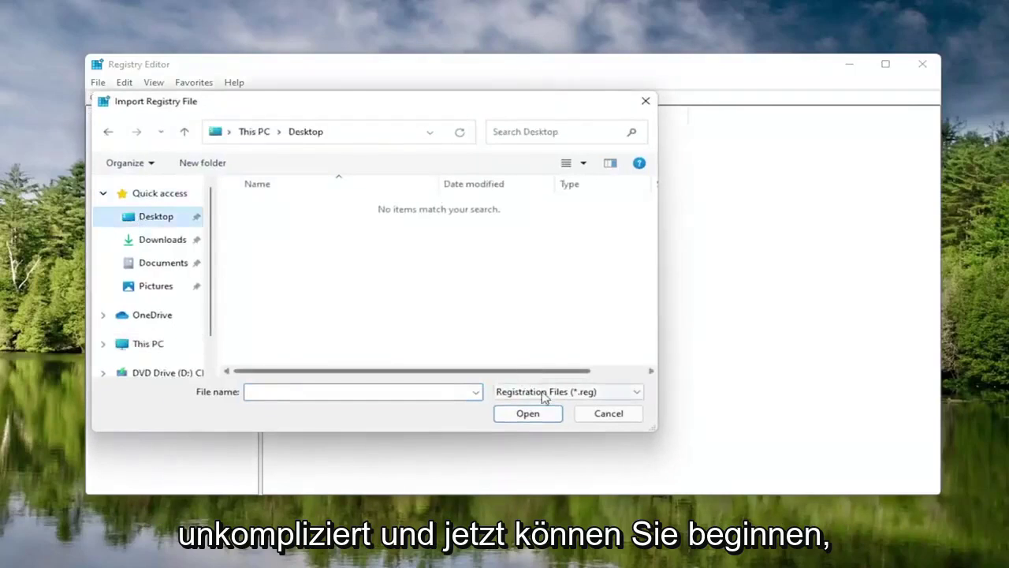
left_click(605, 415)
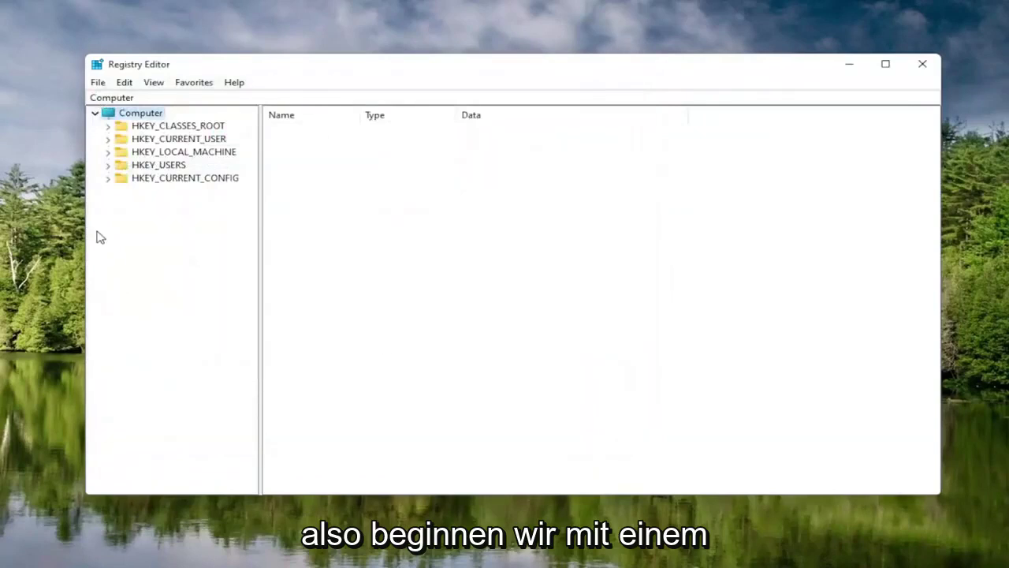
Expand HKEY_LOCAL_MACHINE\SOFTWARE\Microsoft\Windows NT down to the CurrentVersion key
double_click(167, 153)
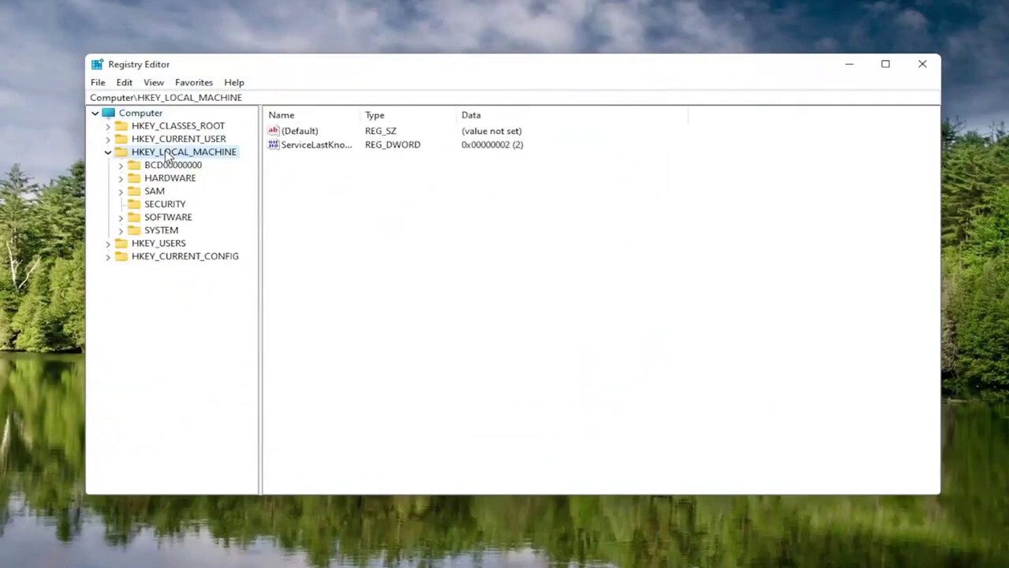
double_click(167, 217)
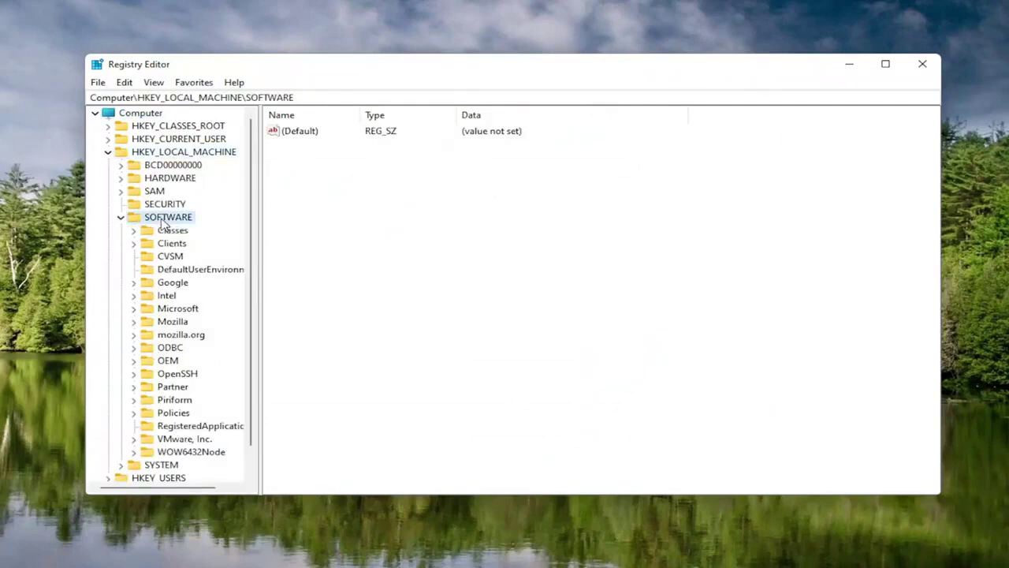
double_click(167, 309)
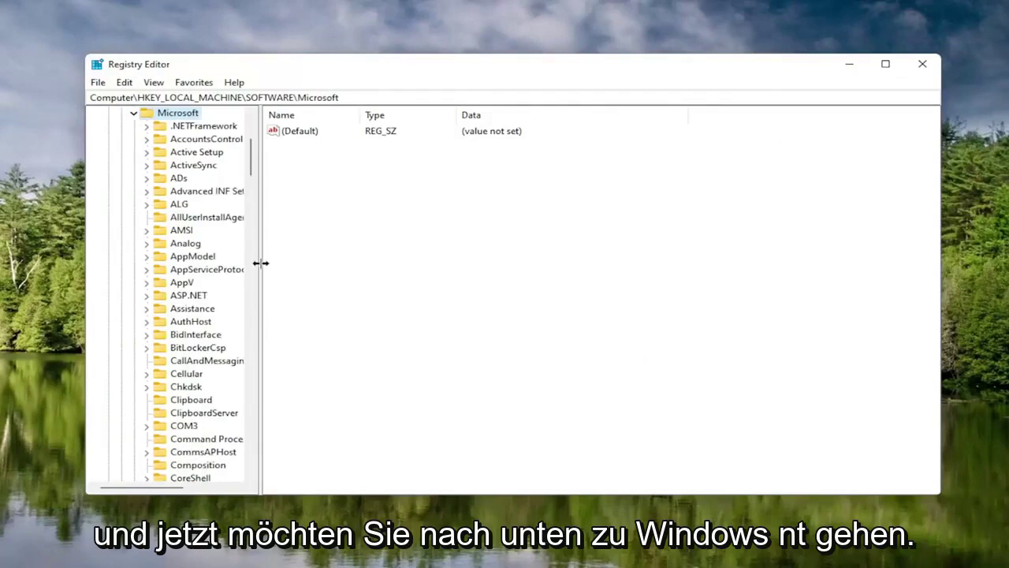
left_click_drag(261, 264, 327, 263)
scroll(198, 361, "down", 15)
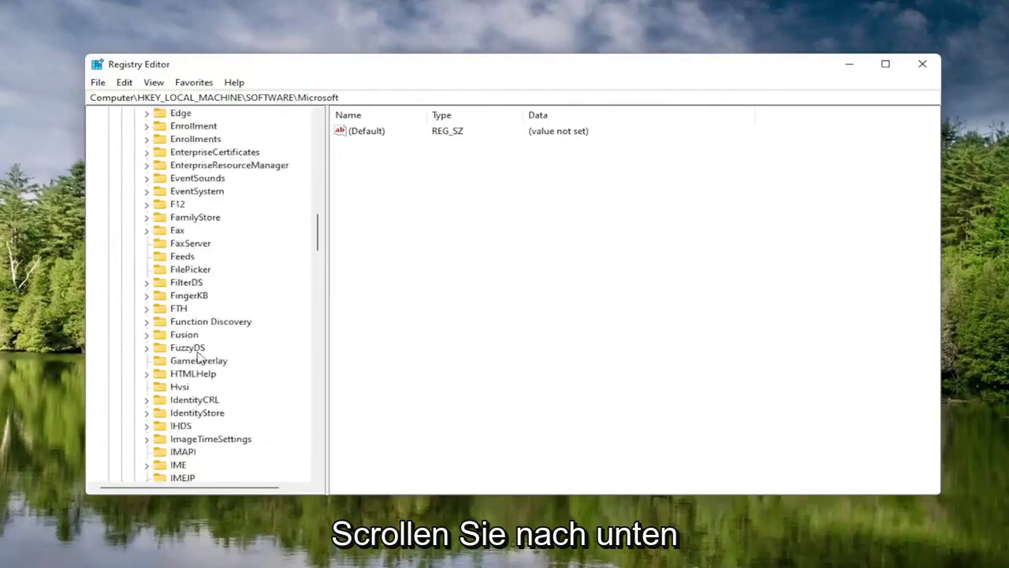
scroll(198, 360, "down", 20)
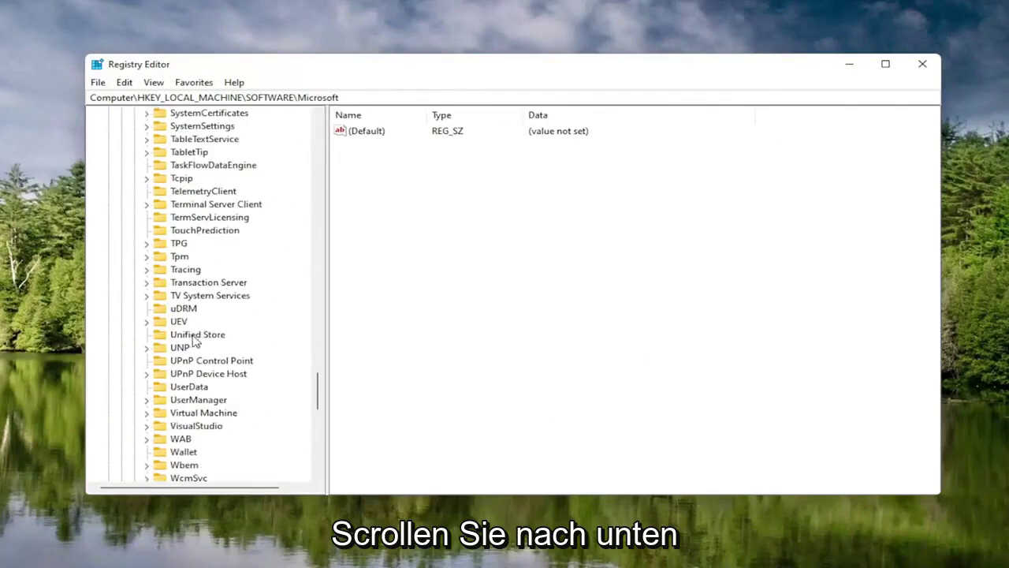
scroll(194, 339, "down", 7)
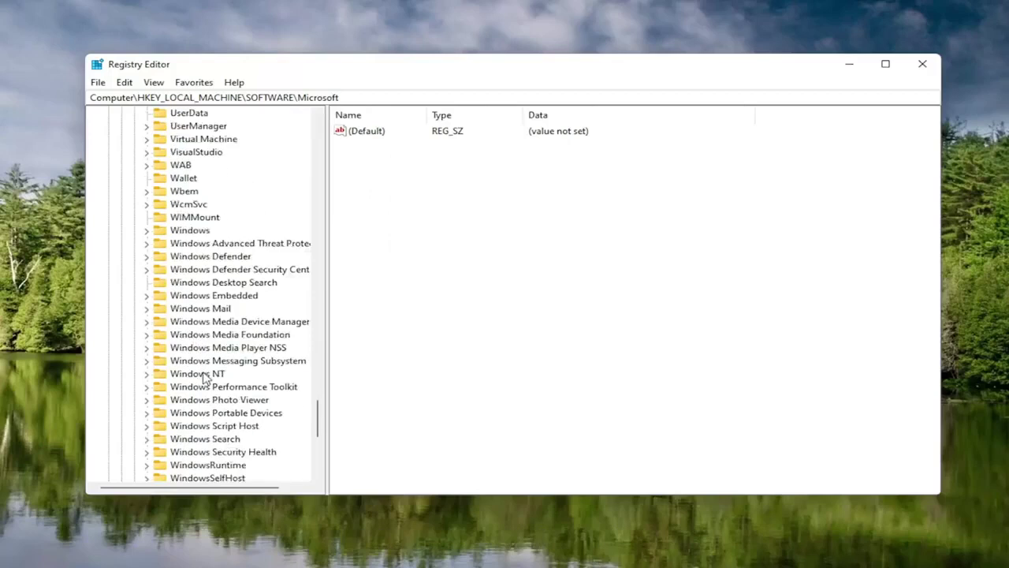
double_click(199, 374)
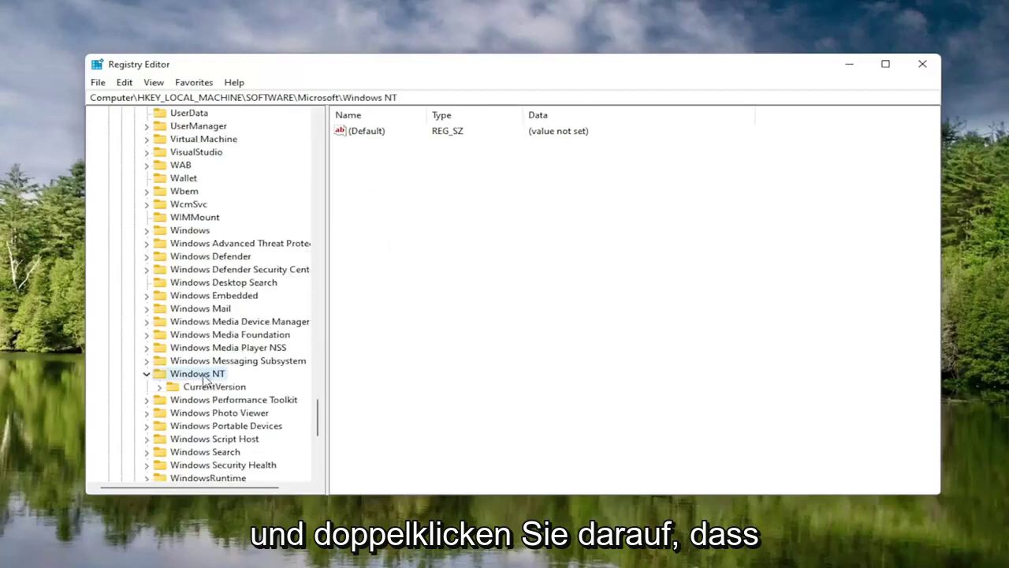
double_click(205, 387)
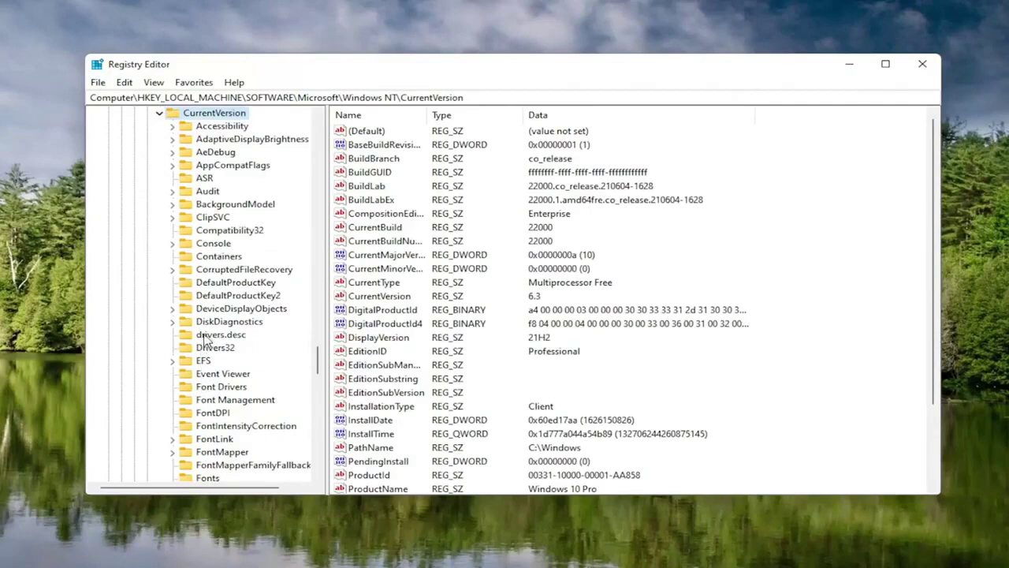
Go to Multimedia\SystemProfile and open the NetworkThrottlingIndex value (currently 0x0000000a) for editing
scroll(204, 339, "down", 7)
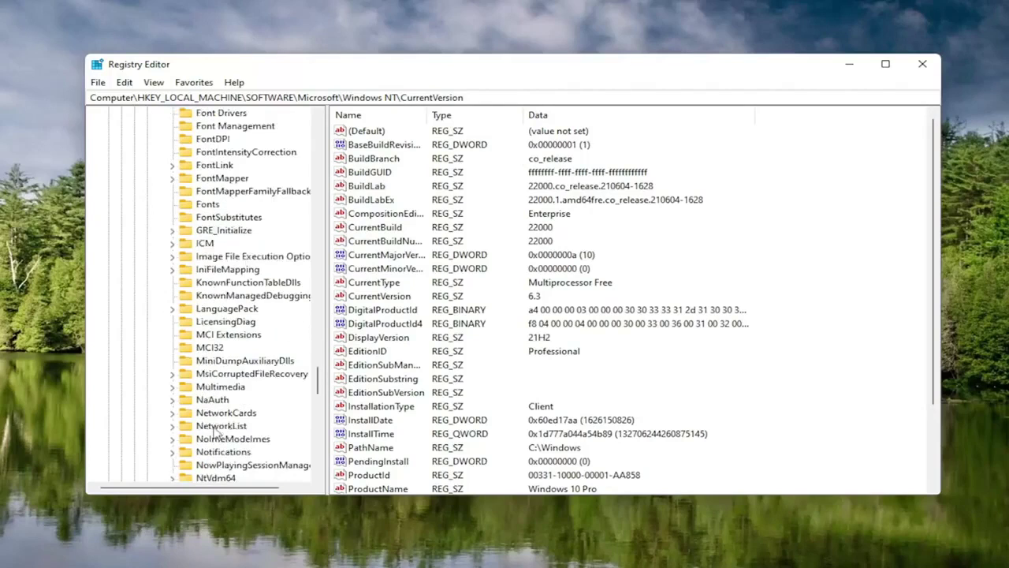
scroll(214, 432, "down", 1)
left_click(218, 348)
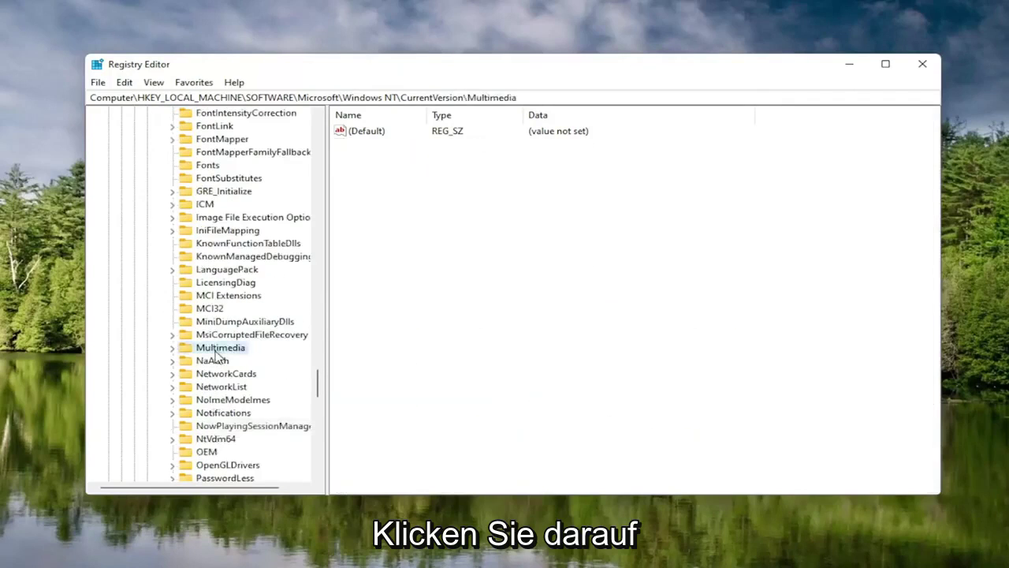
double_click(216, 349)
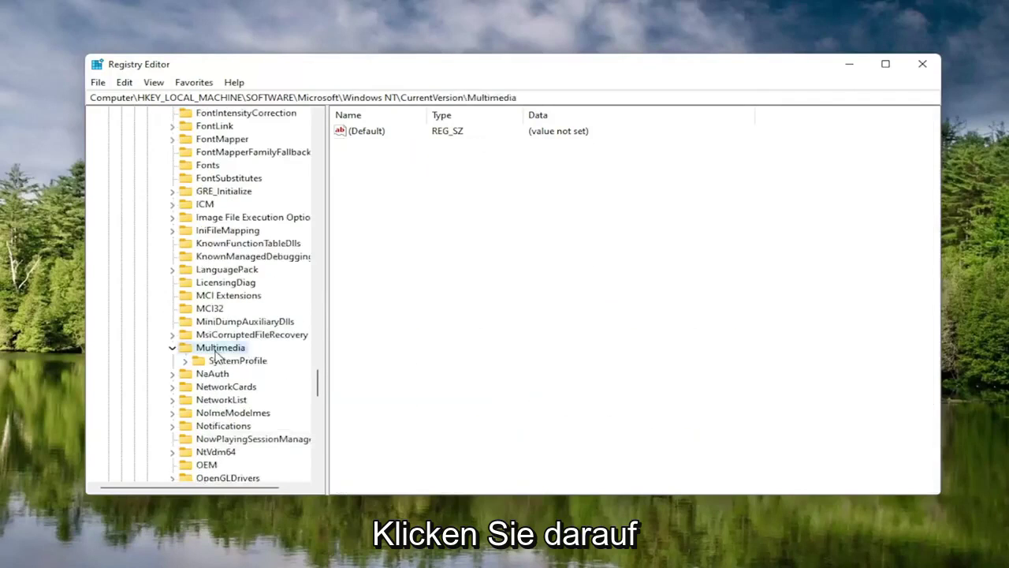
left_click(214, 368)
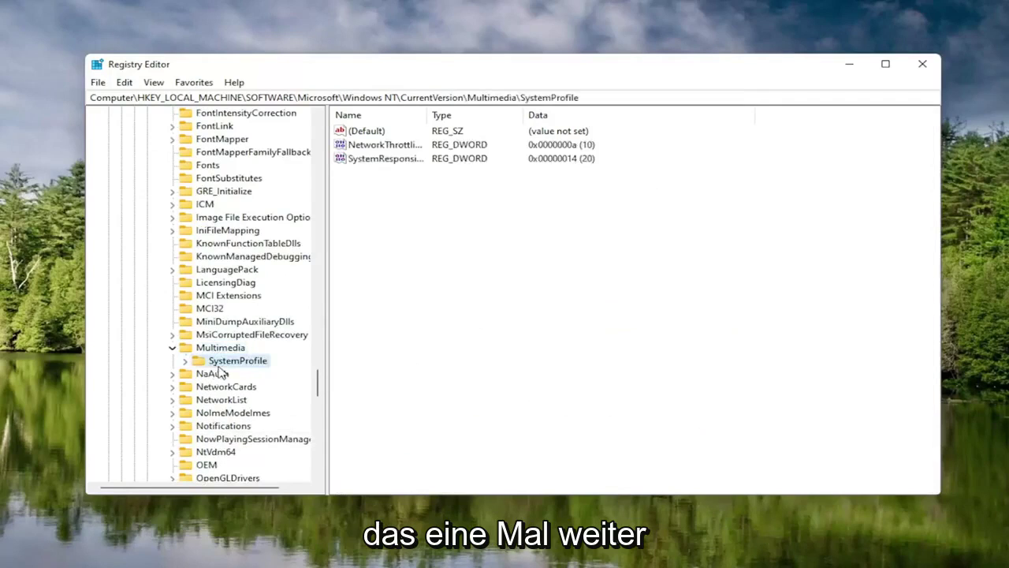
left_click_drag(427, 115, 522, 115)
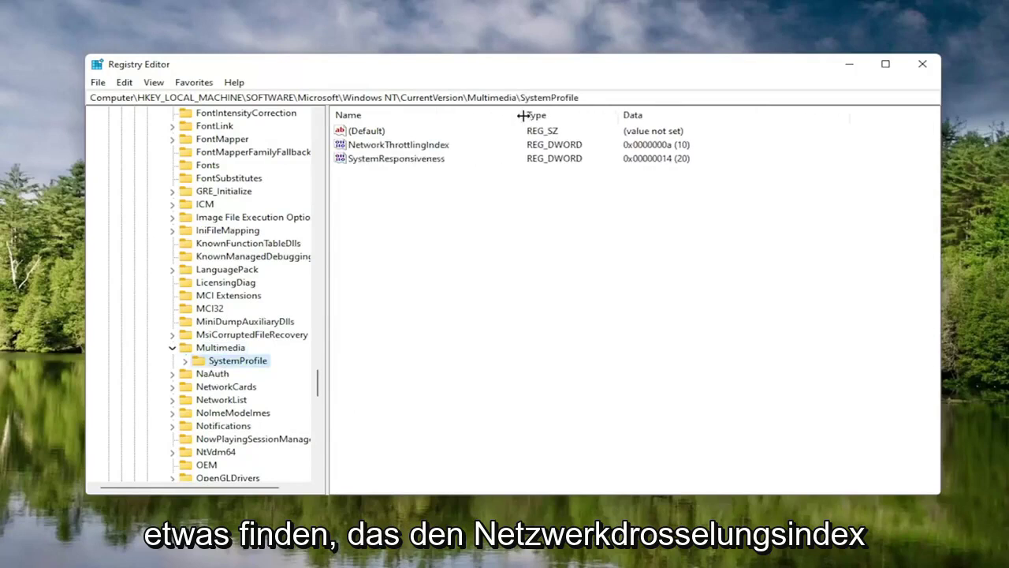
double_click(403, 145)
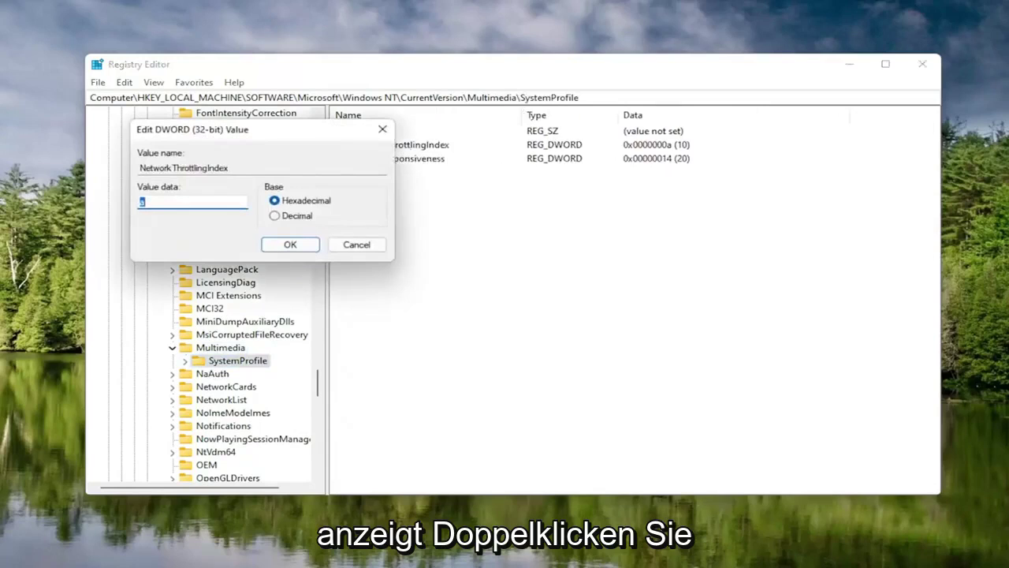
Replace NetworkThrottlingIndex's data with hexadecimal FFFFFFFF and confirm
left_click_drag(213, 131, 508, 165)
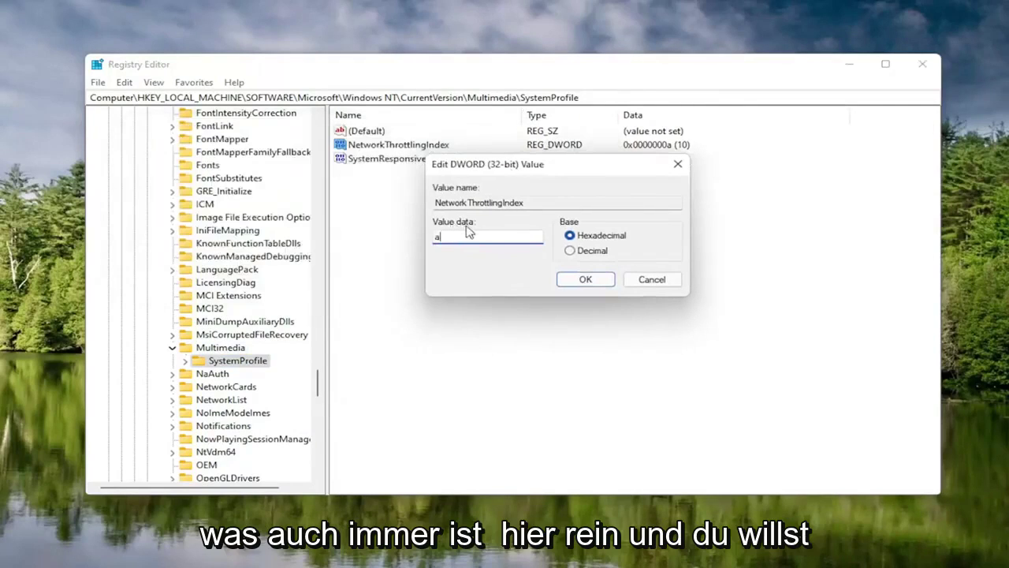
key("BackSpace")
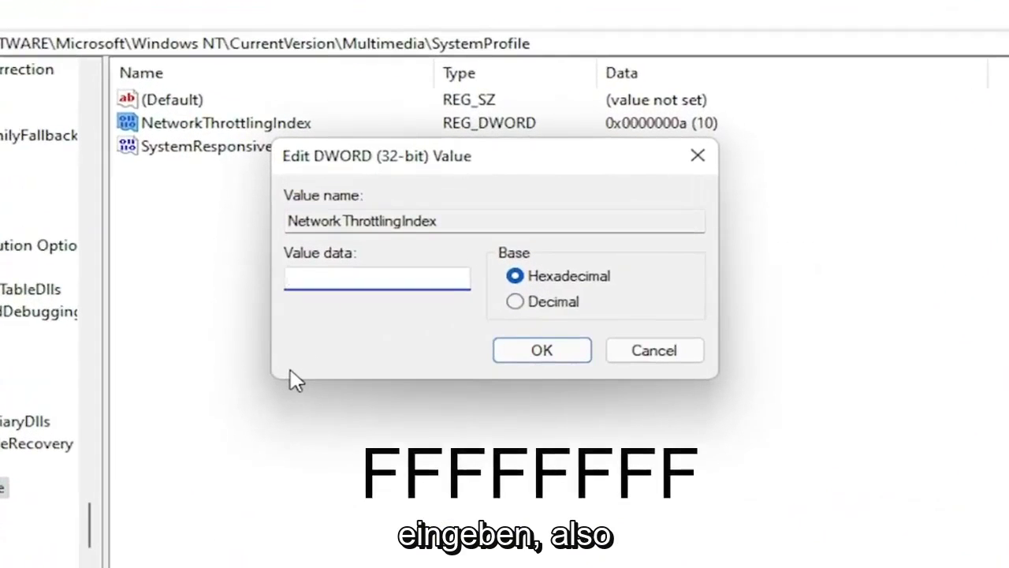
type("FFFFFFFF")
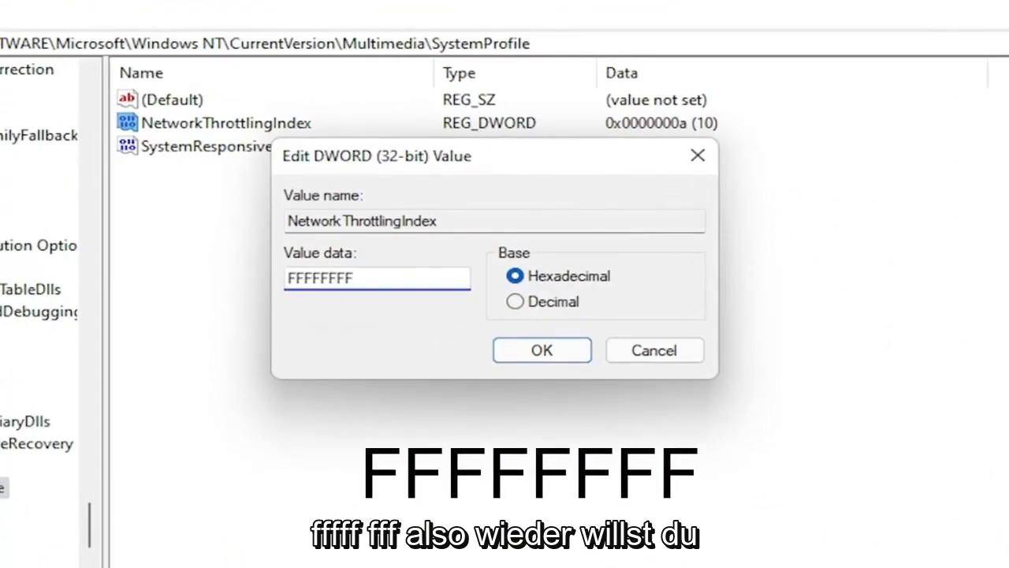
key("shift+Left")
key("shift+Left")
key("shift+Left")
key("shift+Left")
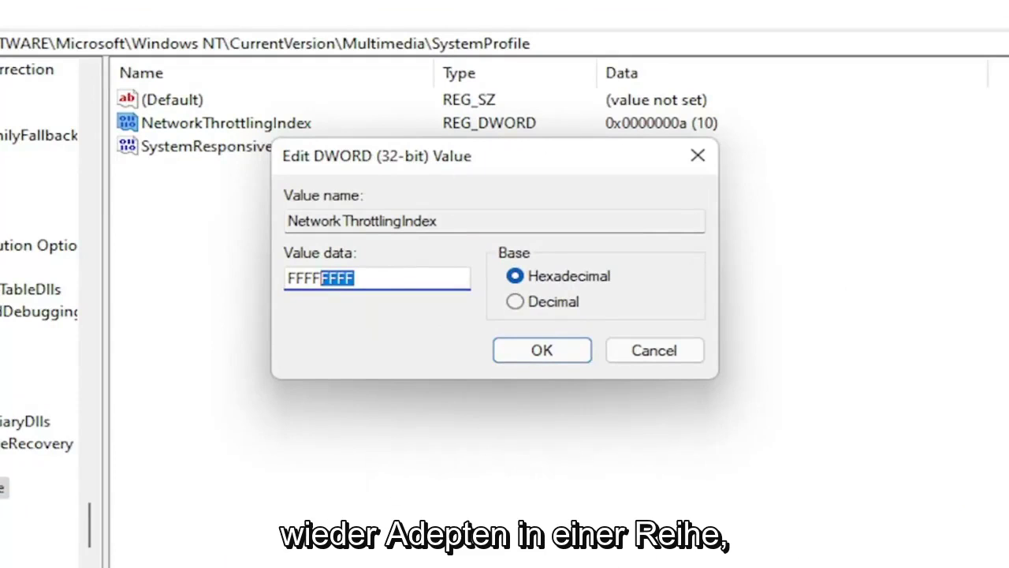
type("FFFF")
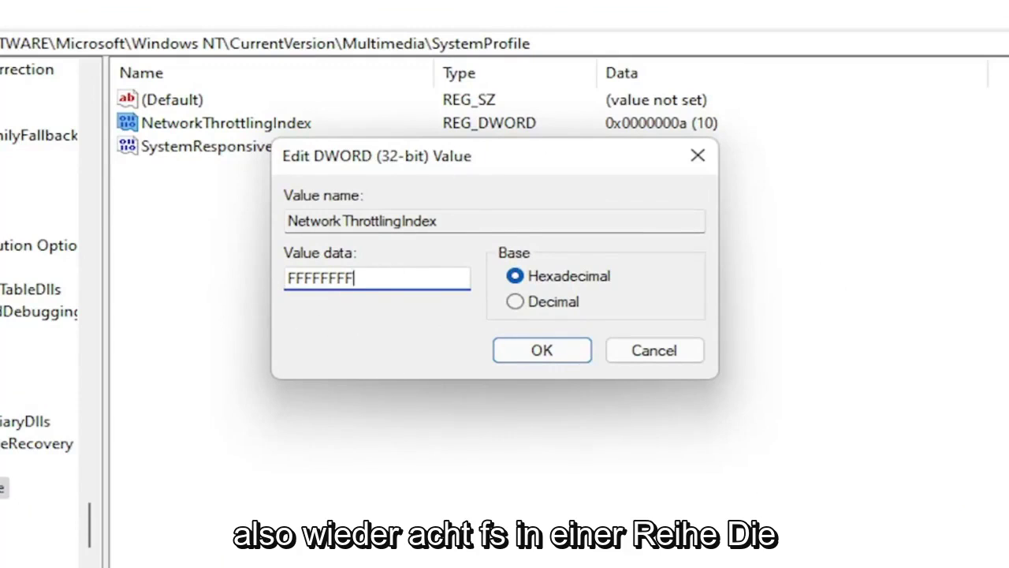
left_click(543, 351)
Collapse the Microsoft, SOFTWARE and HKEY_LOCAL_MACHINE branches of the registry tree
left_click(2, 465)
left_click_drag(93, 530, 60, 137)
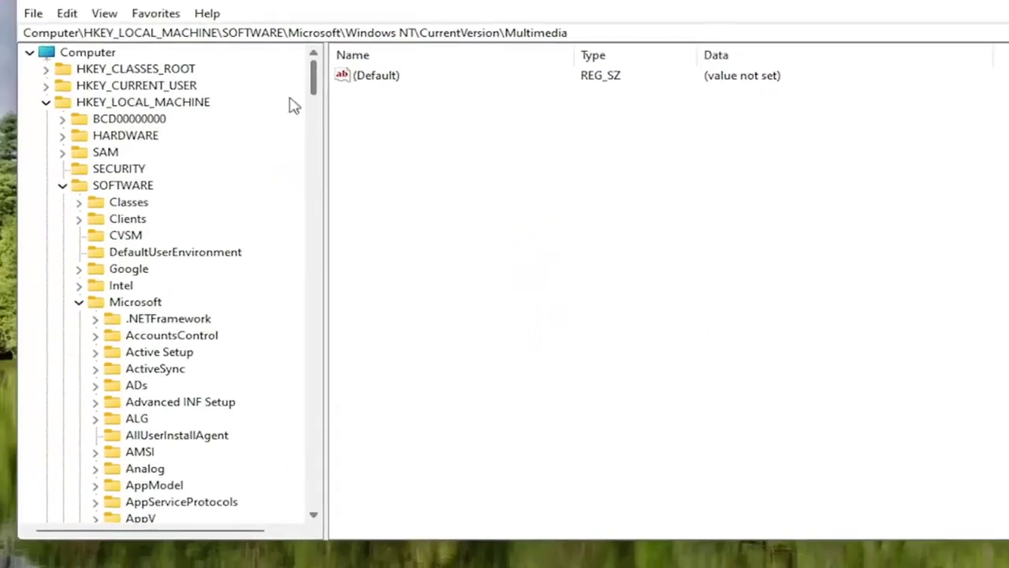
left_click(79, 302)
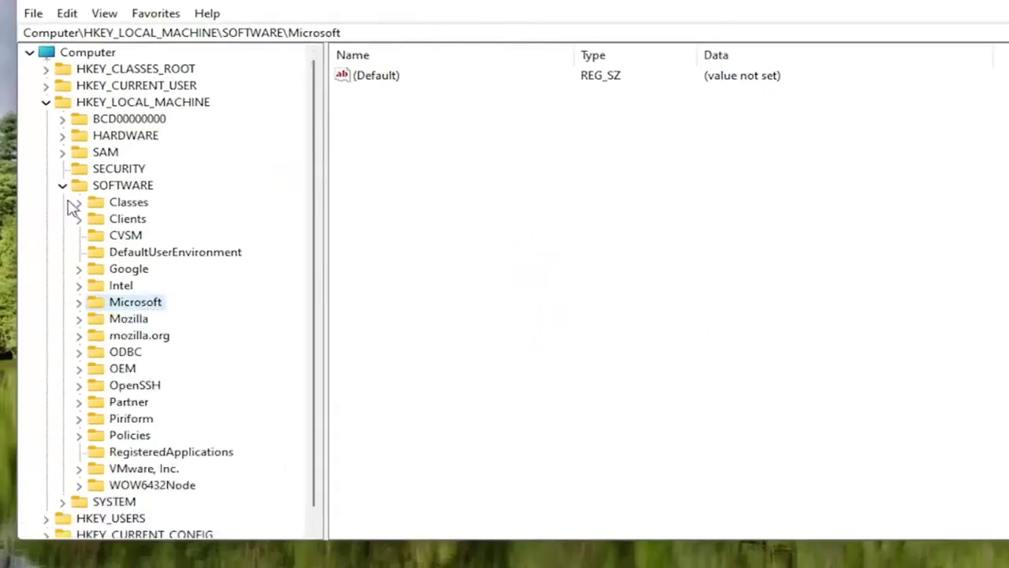
left_click(62, 185)
left_click(46, 102)
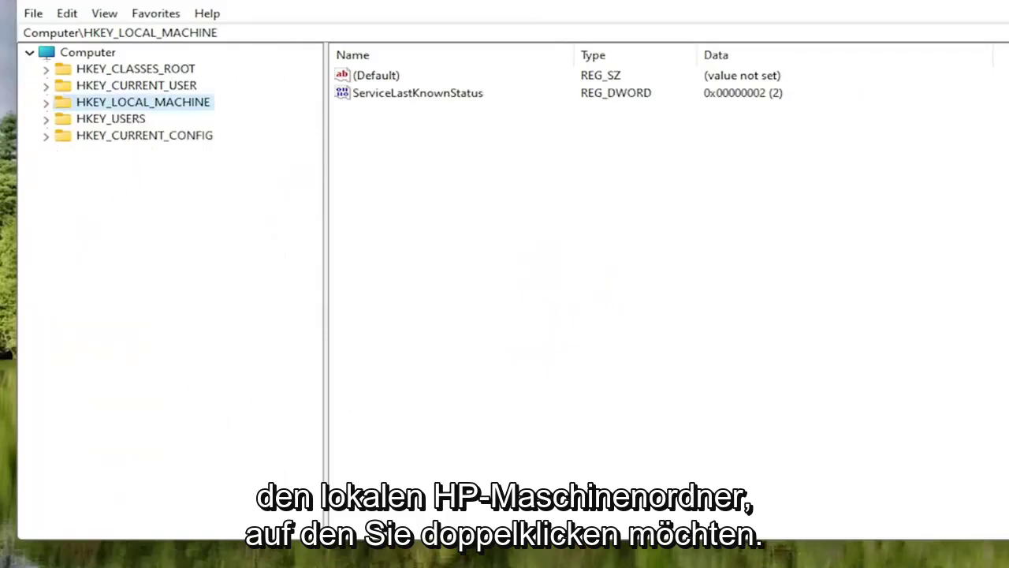
Expand SYSTEM\CurrentControlSet\Services and jump to the Tcpip key by typing tcpip
double_click(173, 107)
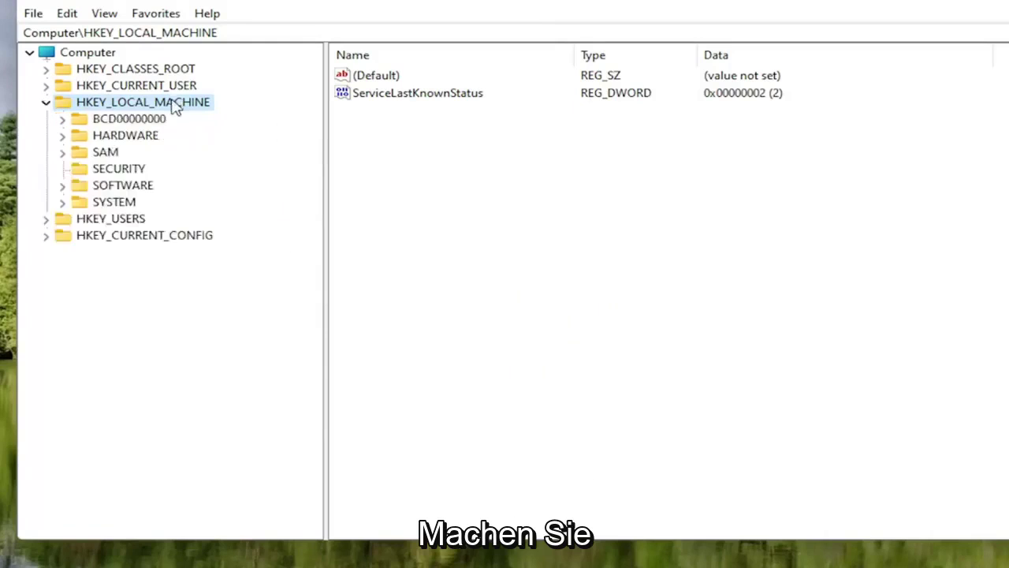
double_click(115, 203)
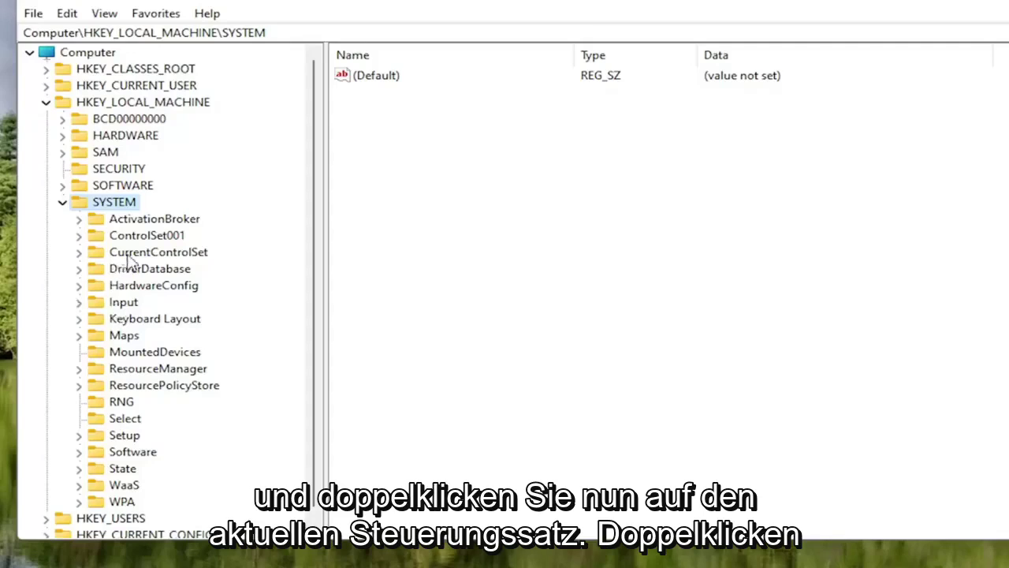
double_click(166, 256)
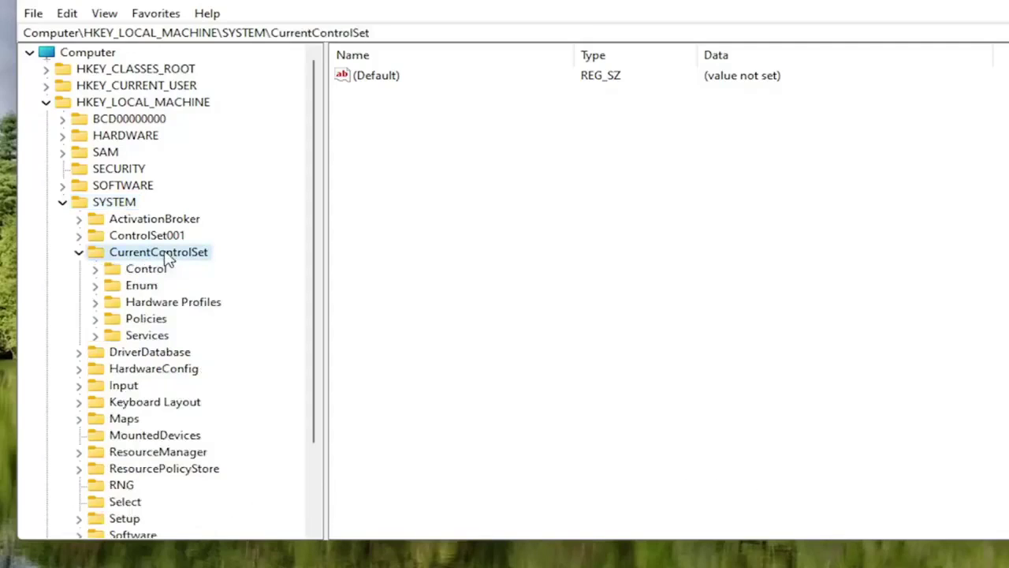
double_click(142, 337)
scroll(183, 416, "down", 8)
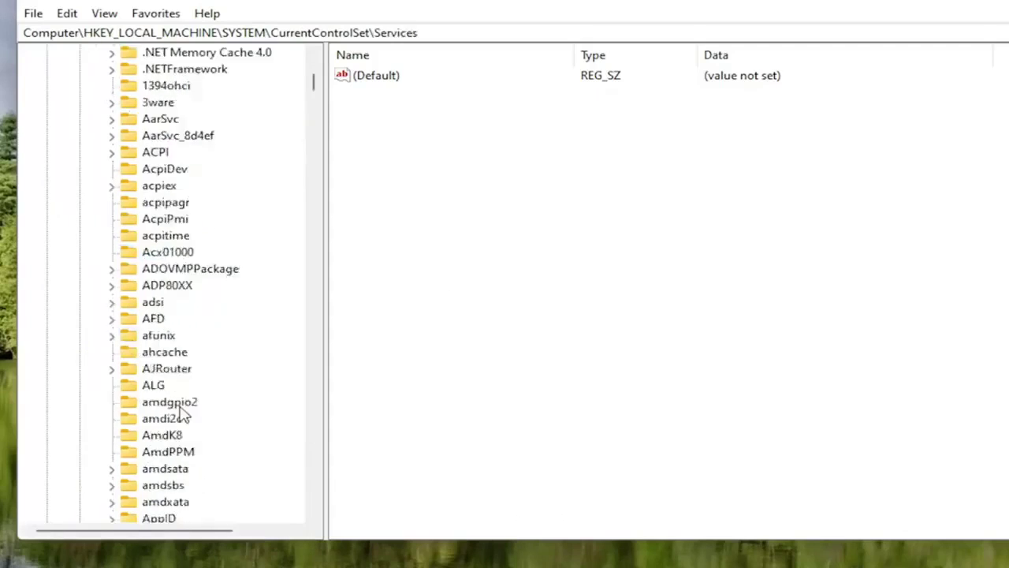
scroll(183, 416, "down", 12)
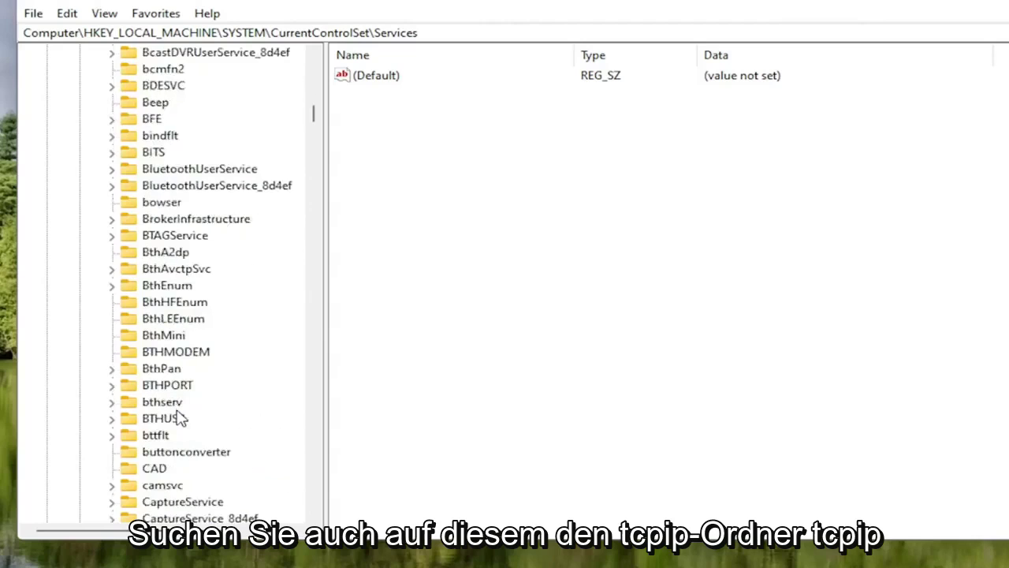
scroll(175, 410, "down", 17)
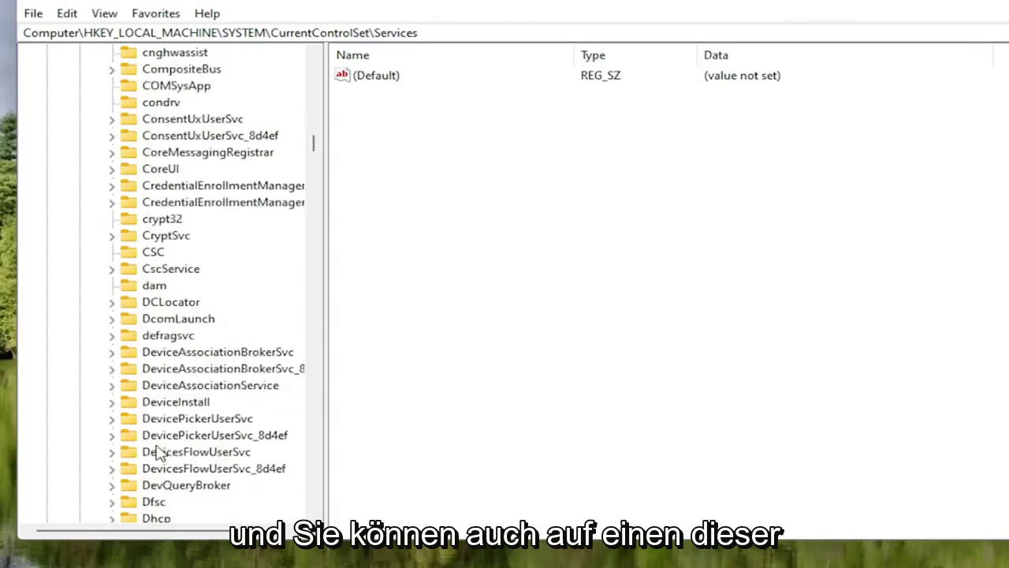
left_click(175, 375)
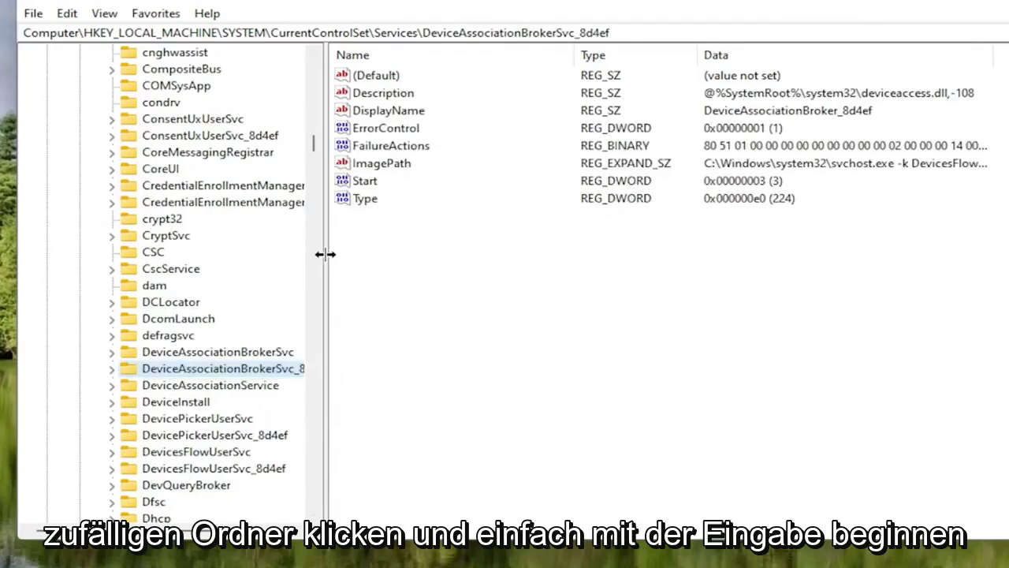
type("tcpip")
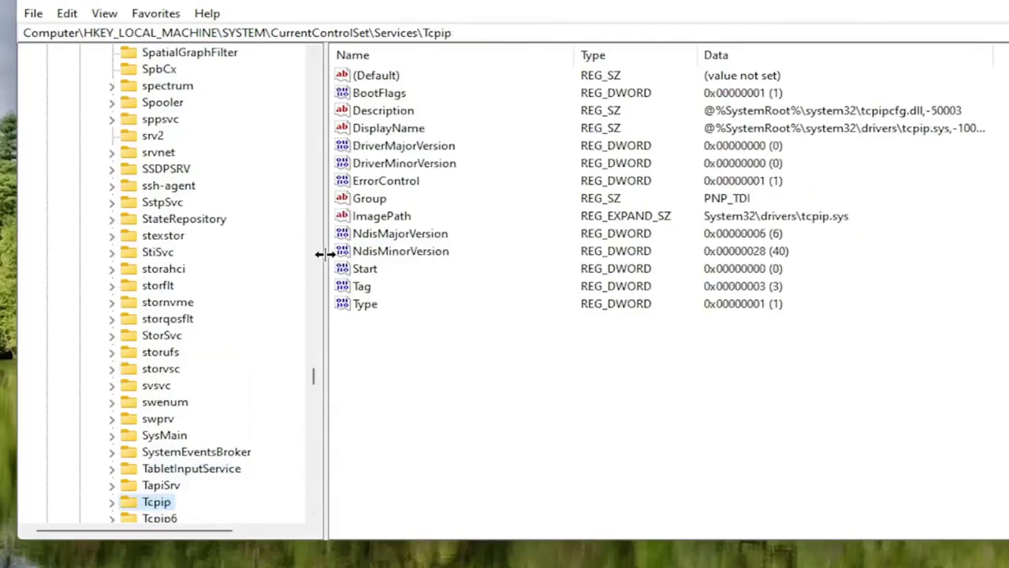
scroll(124, 479, "down", 2)
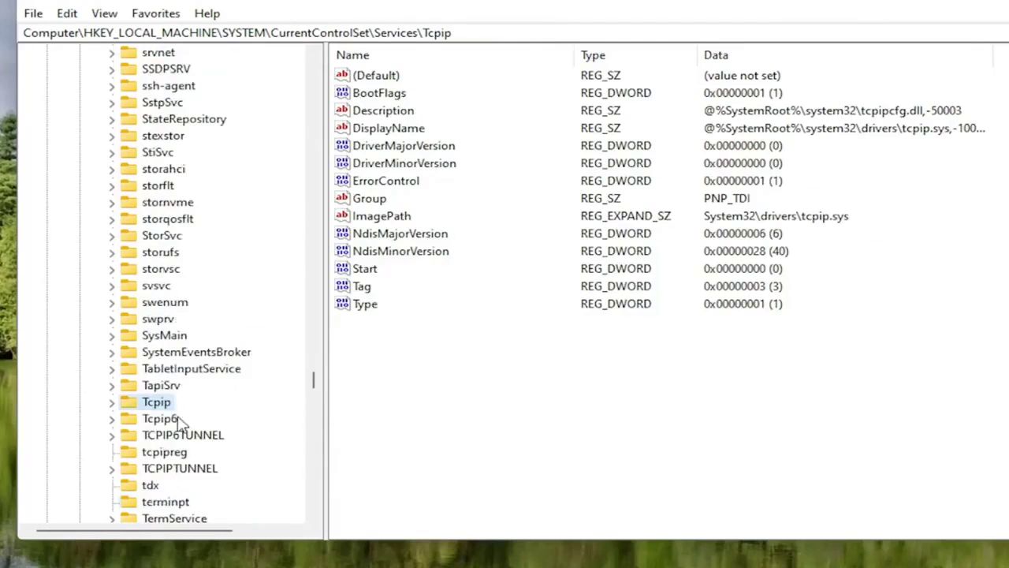
scroll(209, 405, "down", 2)
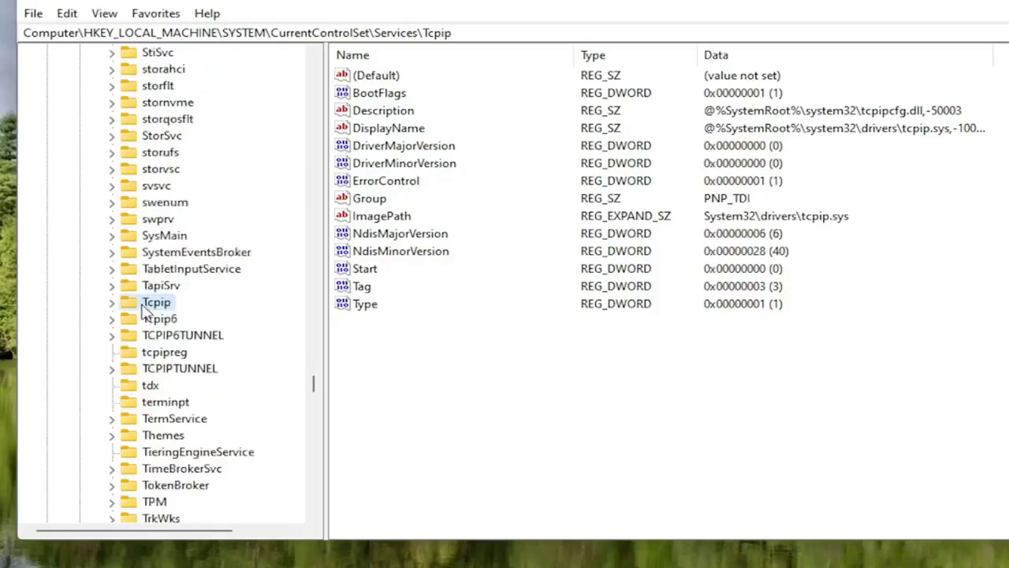
Expand Tcpip\Parameters\Interfaces and widen the tree pane so interface GUIDs fit
double_click(144, 306)
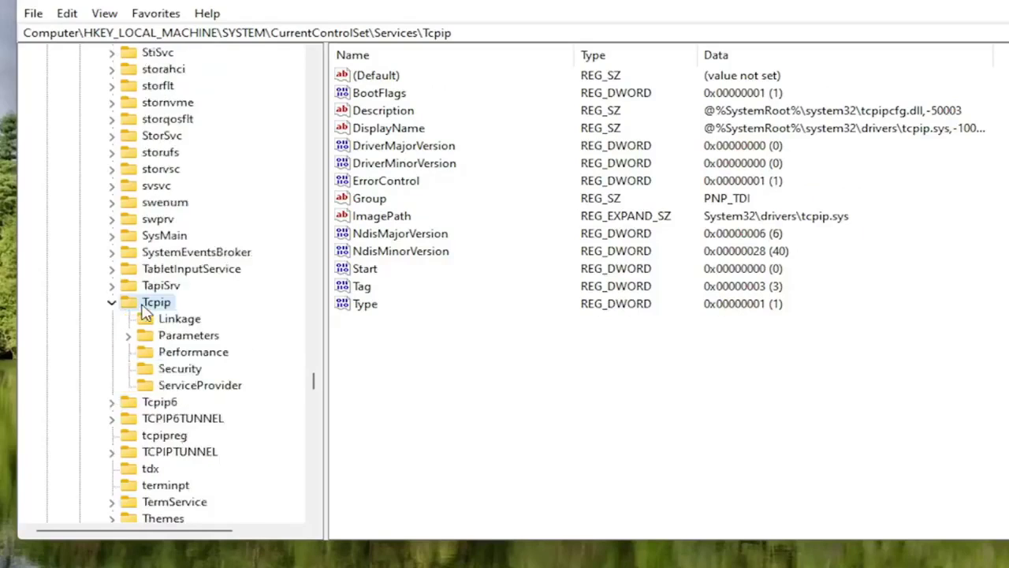
double_click(165, 337)
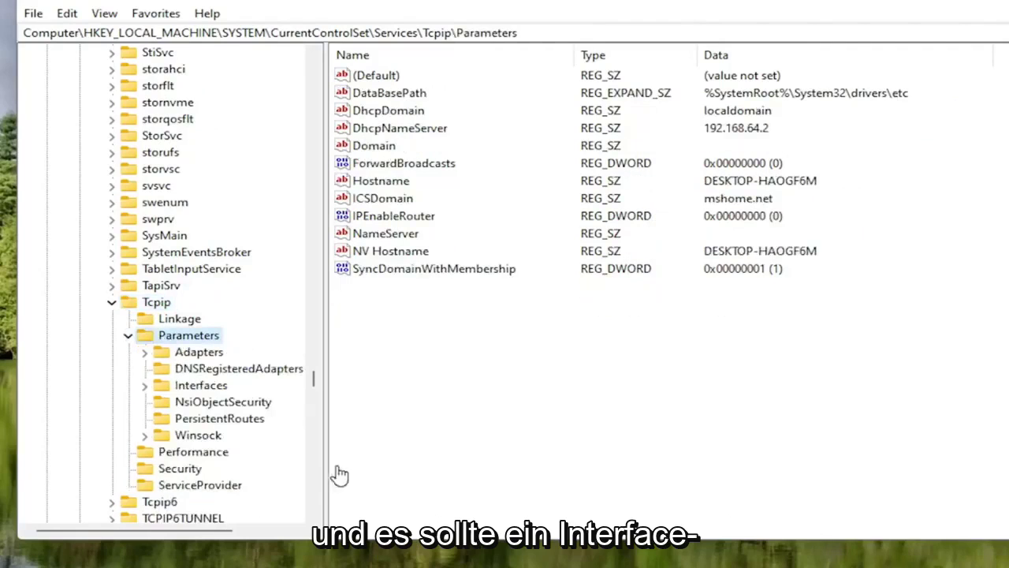
left_click(178, 388)
double_click(180, 389)
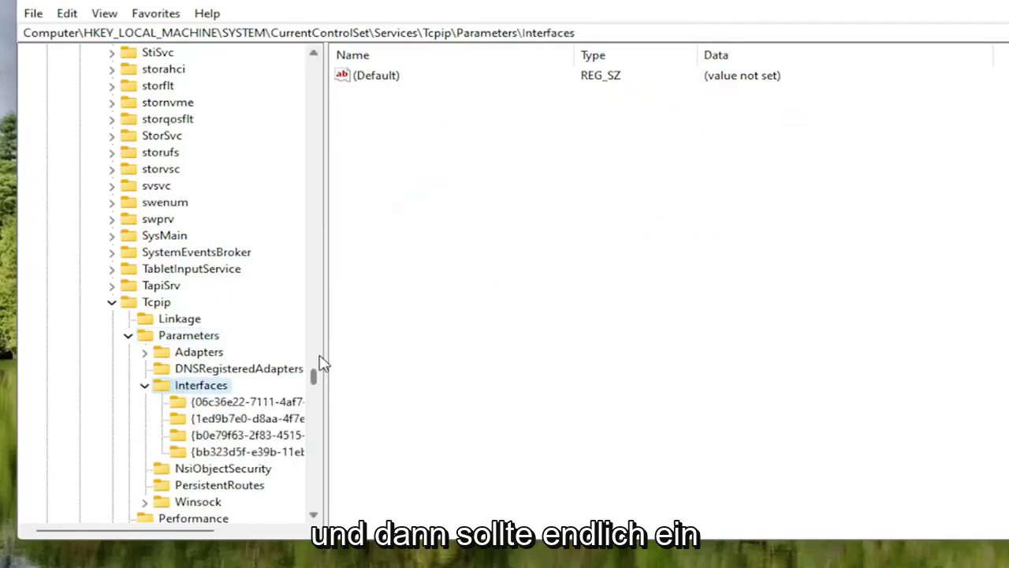
left_click_drag(326, 370, 381, 370)
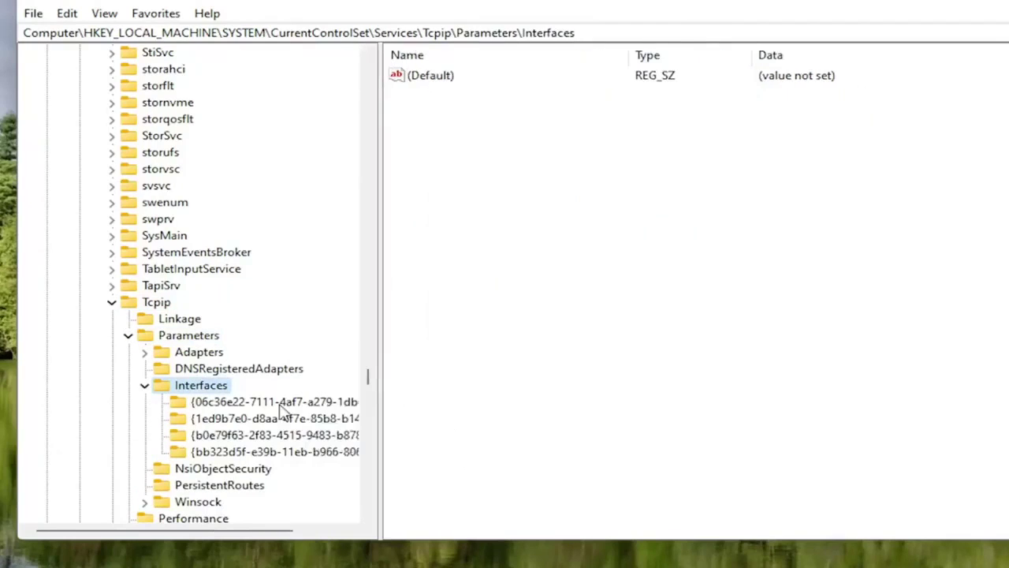
Check the interface subkeys and settle on {b0e79f63-…}, which holds DhcpIPAddress 192.168.64.132
left_click(265, 402)
left_click(259, 434)
left_click(249, 451)
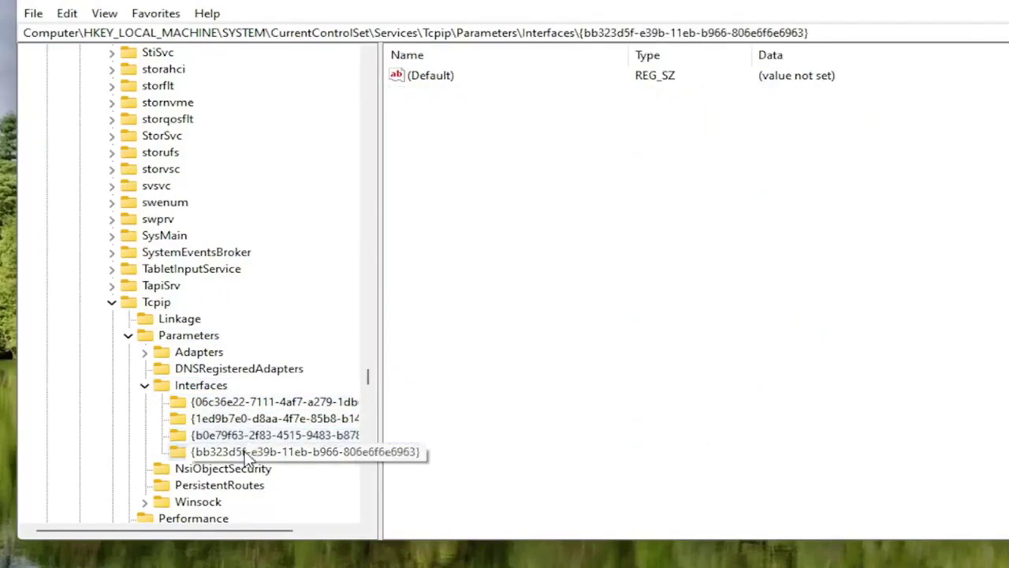
left_click(244, 434)
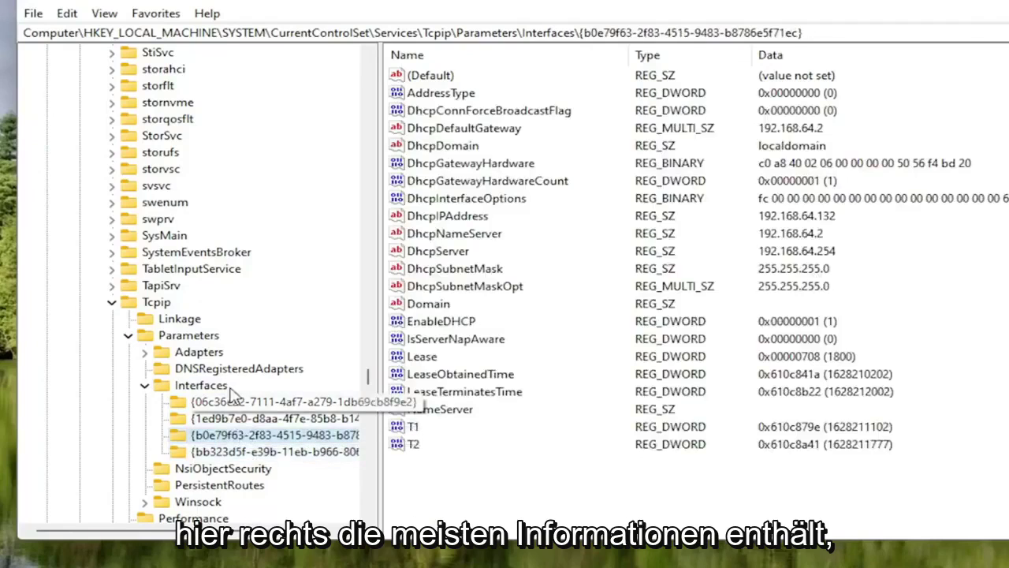
left_click(221, 451)
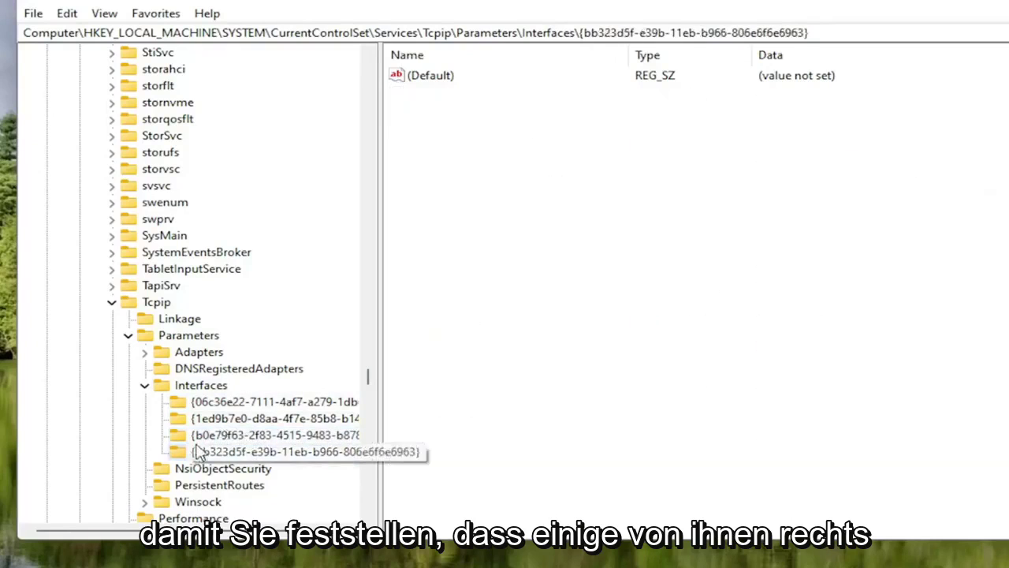
left_click(220, 434)
left_click(219, 402)
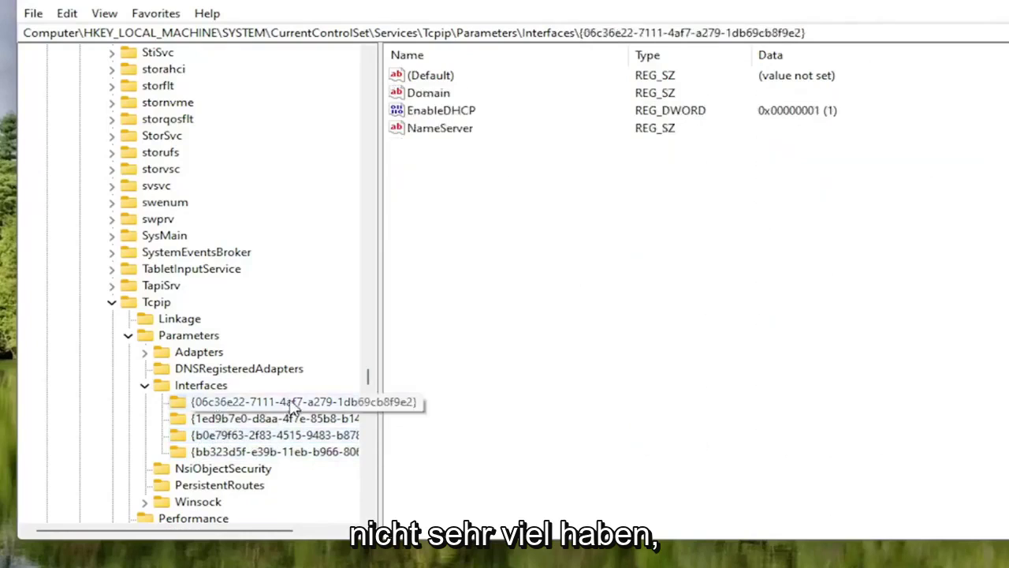
left_click(236, 419)
left_click(240, 437)
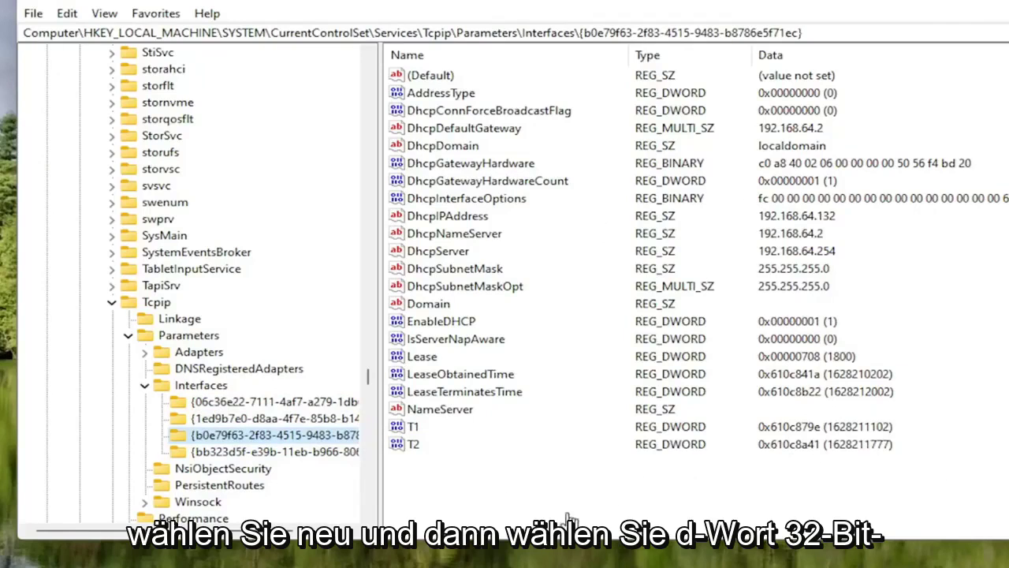
Create a DWORD (32-bit) value named TCPackFrequency in the {b0e79f63-…} interface key
right_click(436, 483)
mouse_move(490, 488)
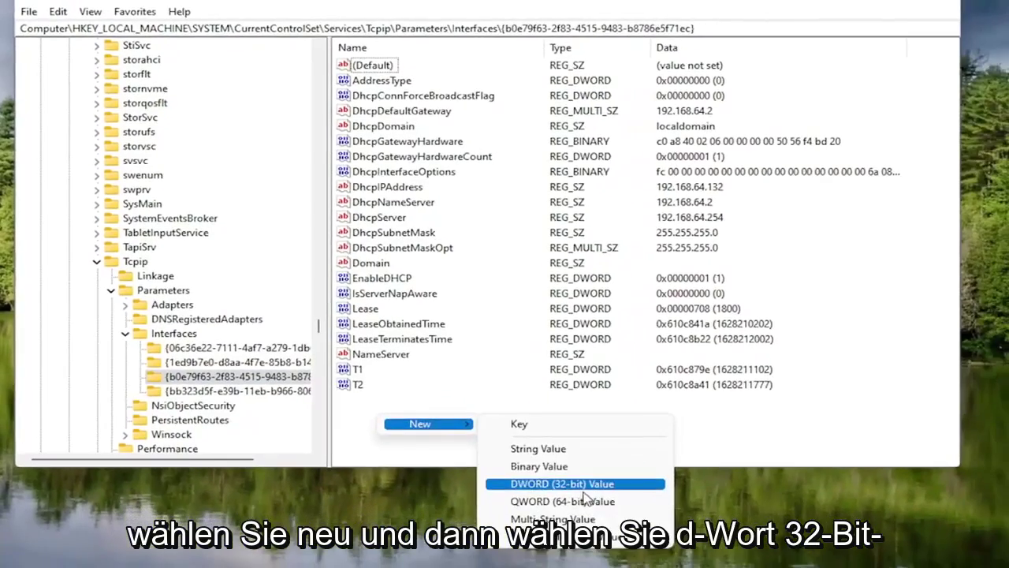
left_click(581, 485)
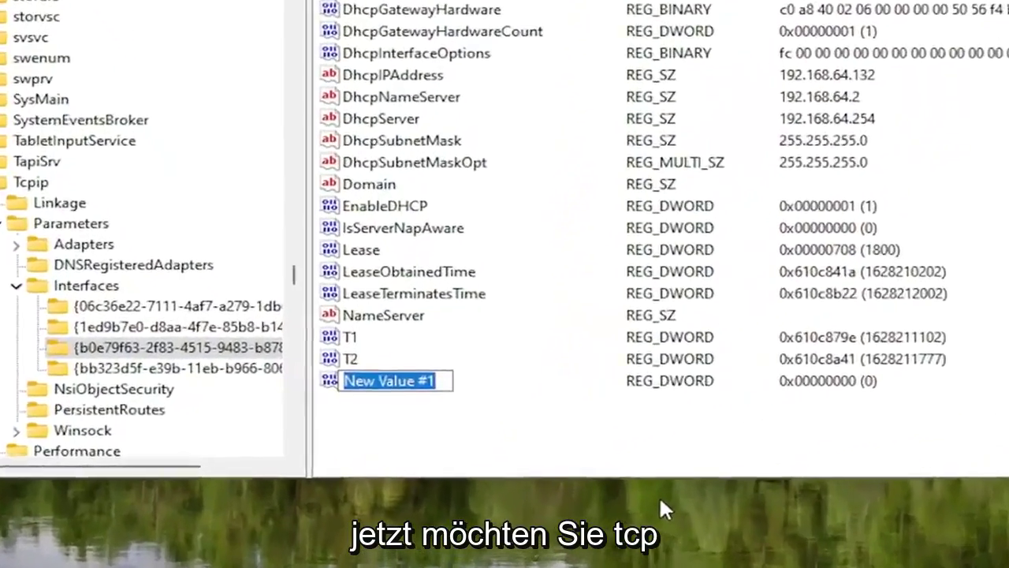
type("TCP")
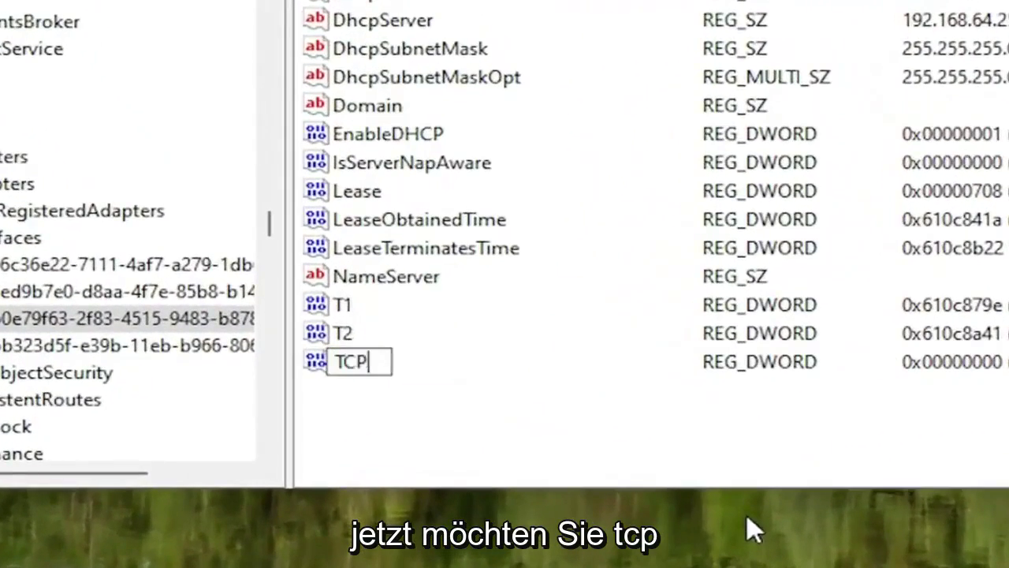
type("ack")
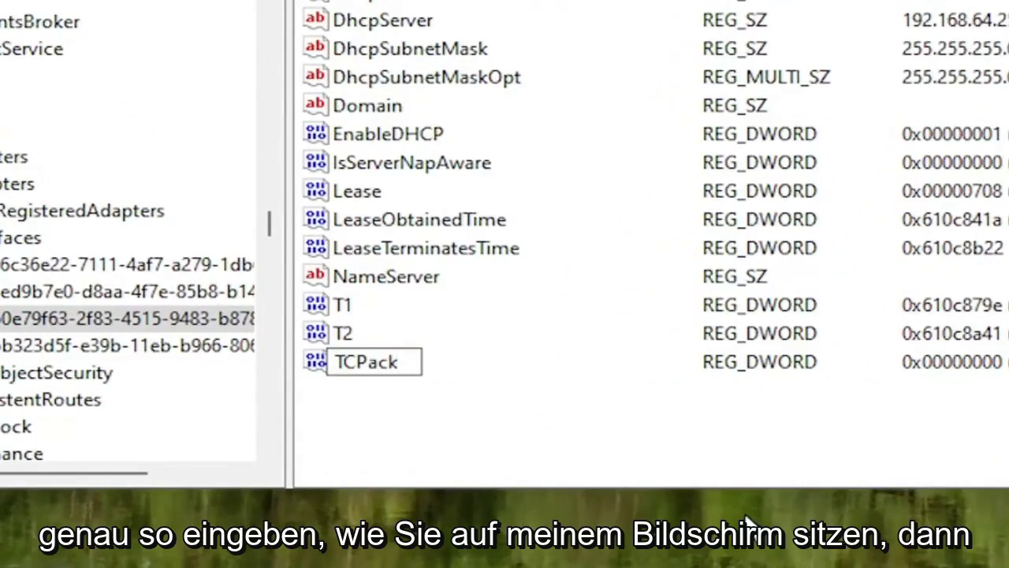
type("Frequebnc")
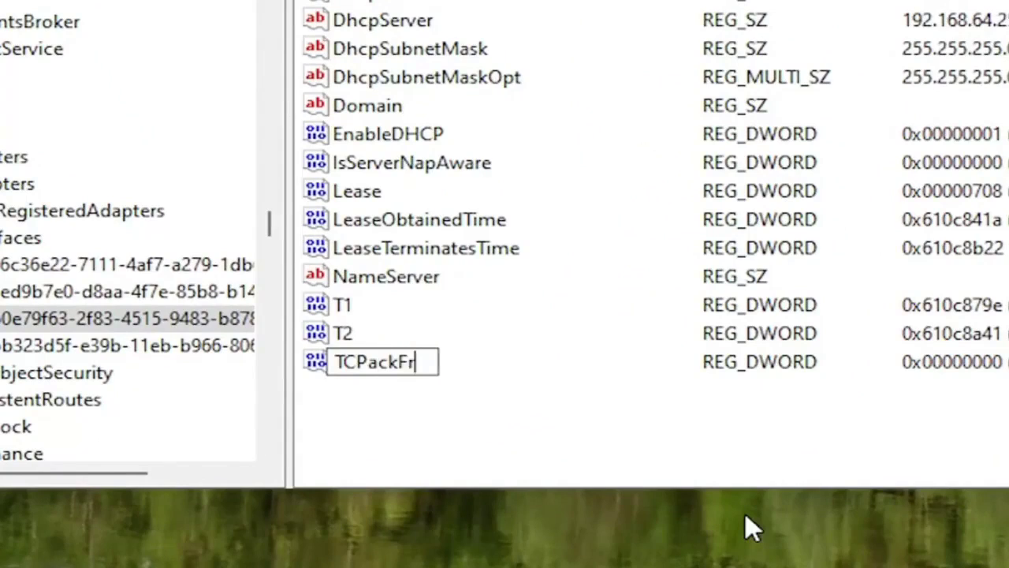
key("BackSpace")
key("BackSpace")
key("BackSpace")
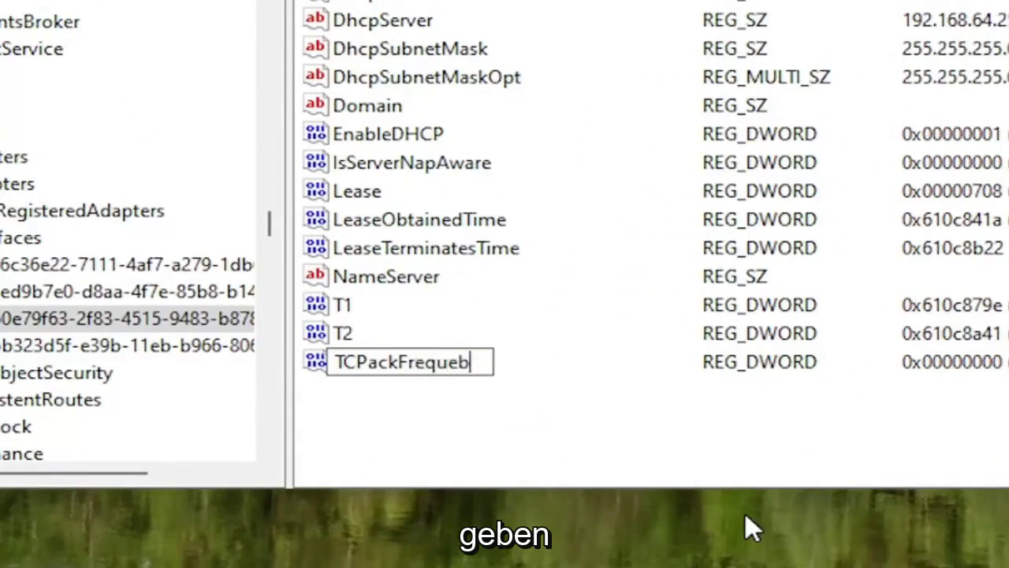
type("ncy")
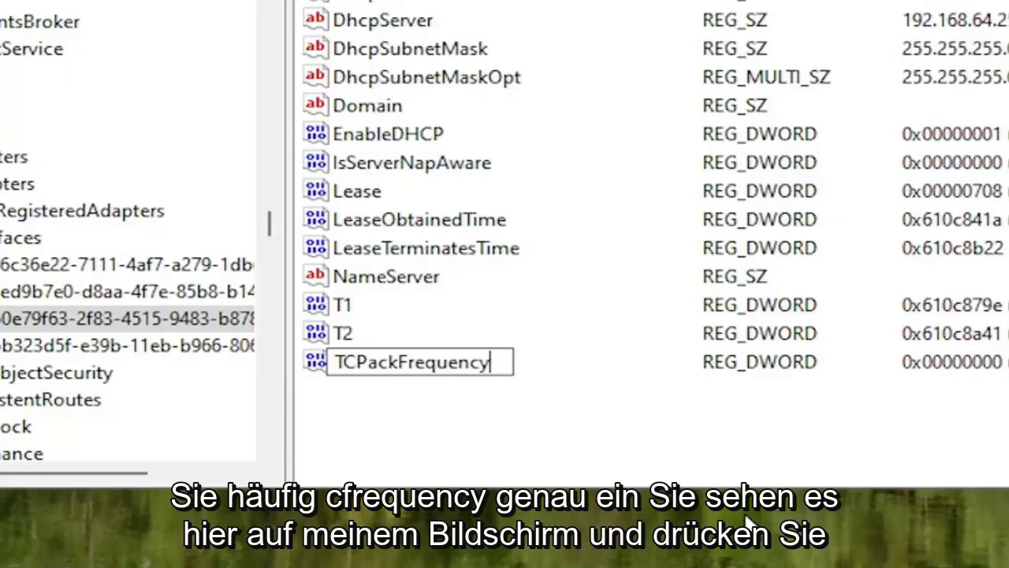
key("Return")
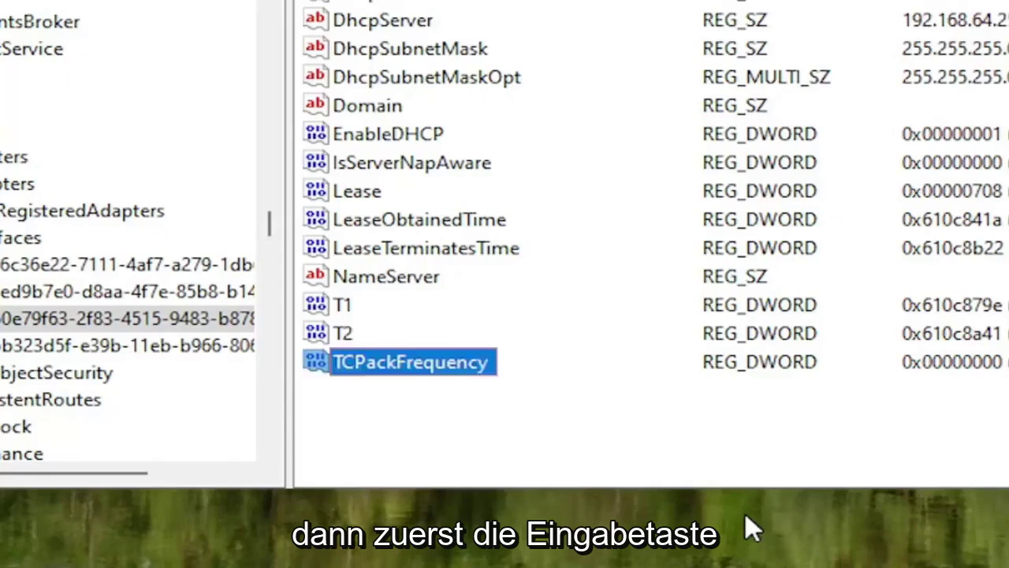
left_click(420, 408)
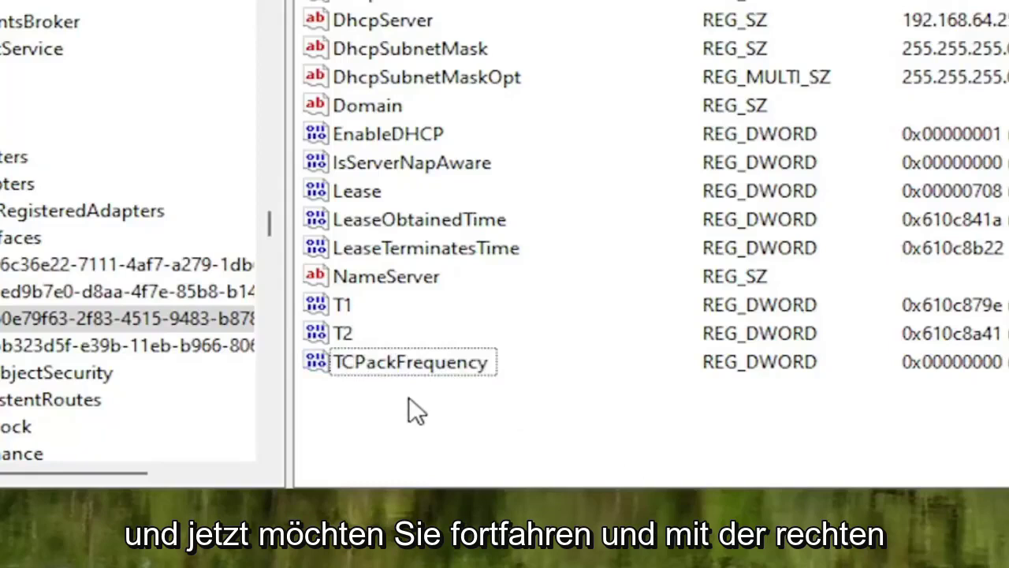
Create another DWORD (32-bit) value named TCPNoDelay in the {b0e79f63-…} key
right_click(409, 400)
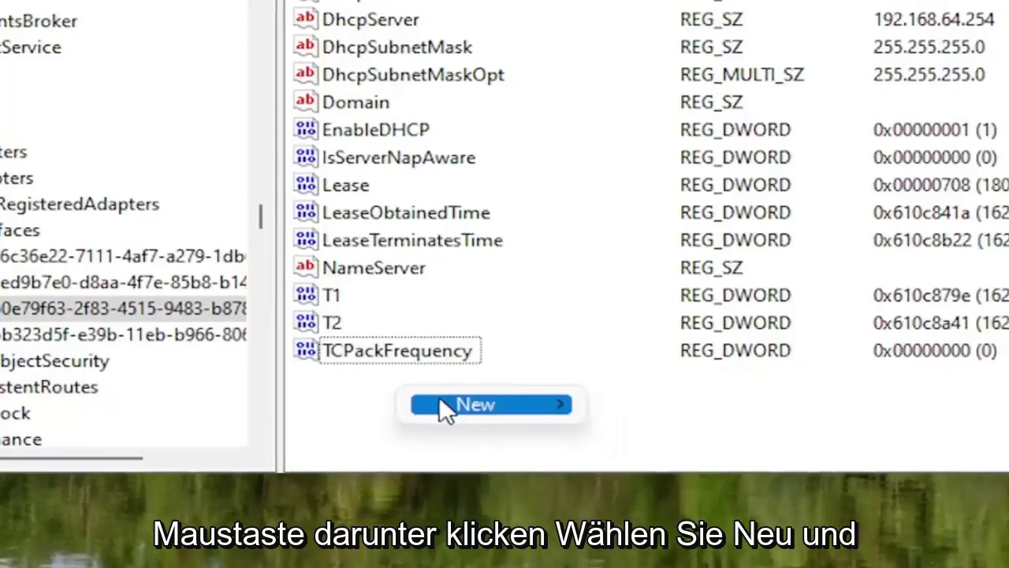
mouse_move(464, 421)
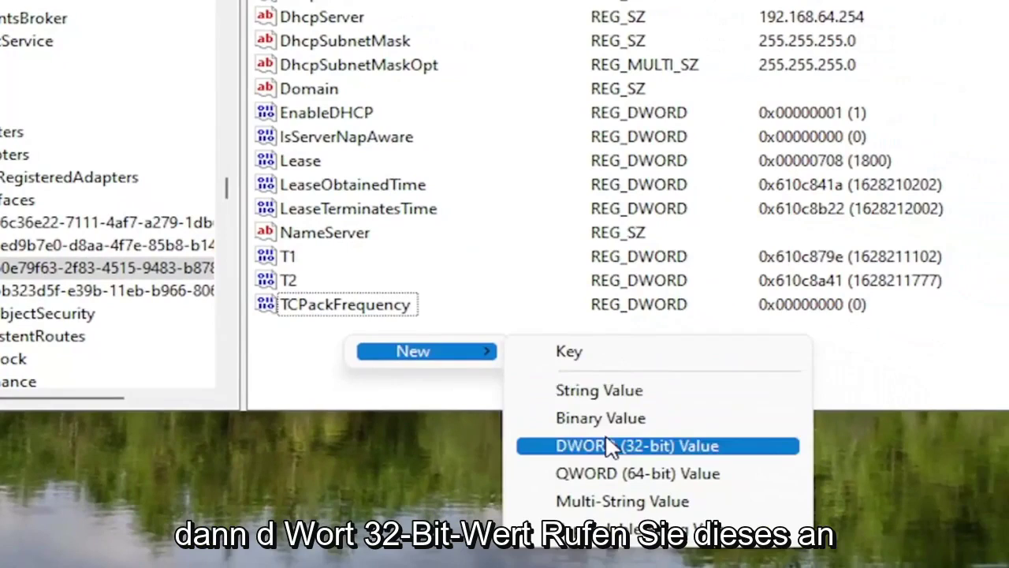
left_click(611, 445)
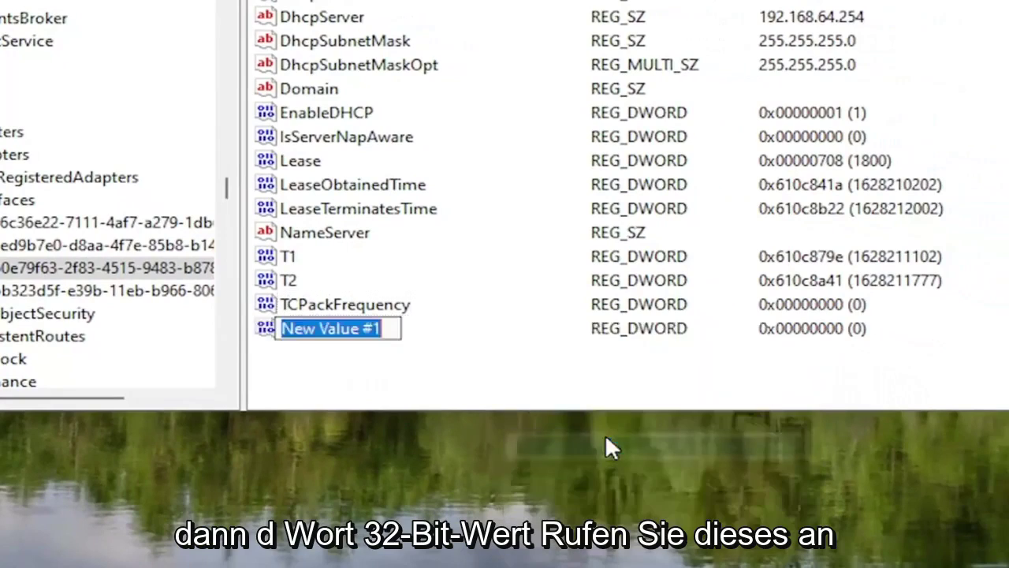
type("TCP")
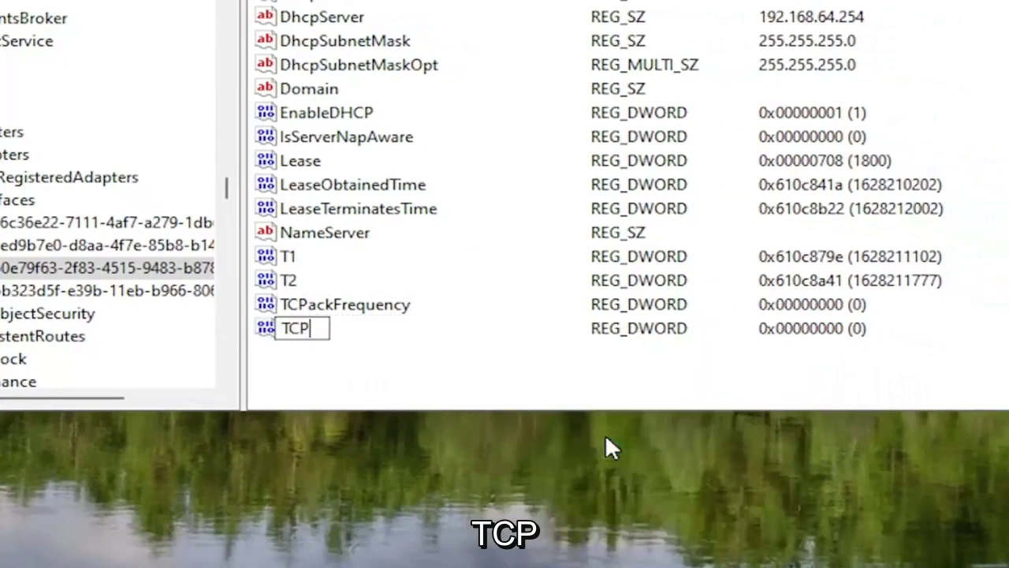
type("NoDelay")
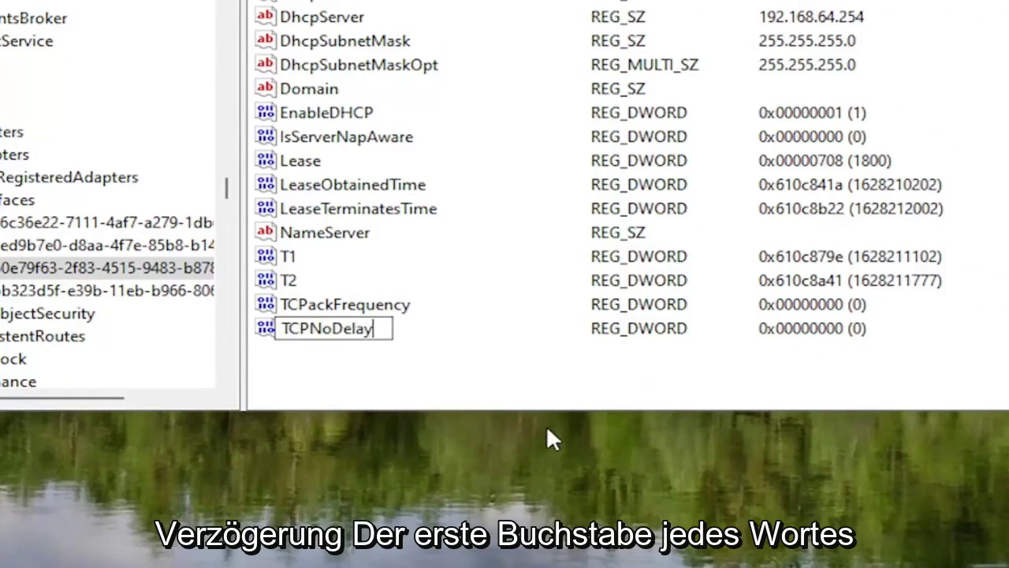
key("Return")
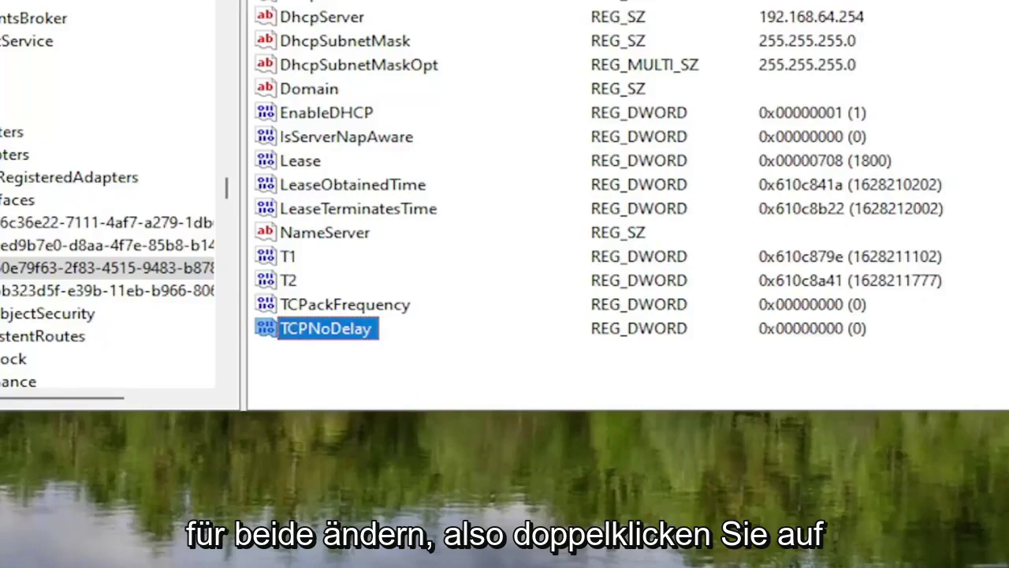
Change TCPackFrequency's data from 0 to 1
double_click(377, 305)
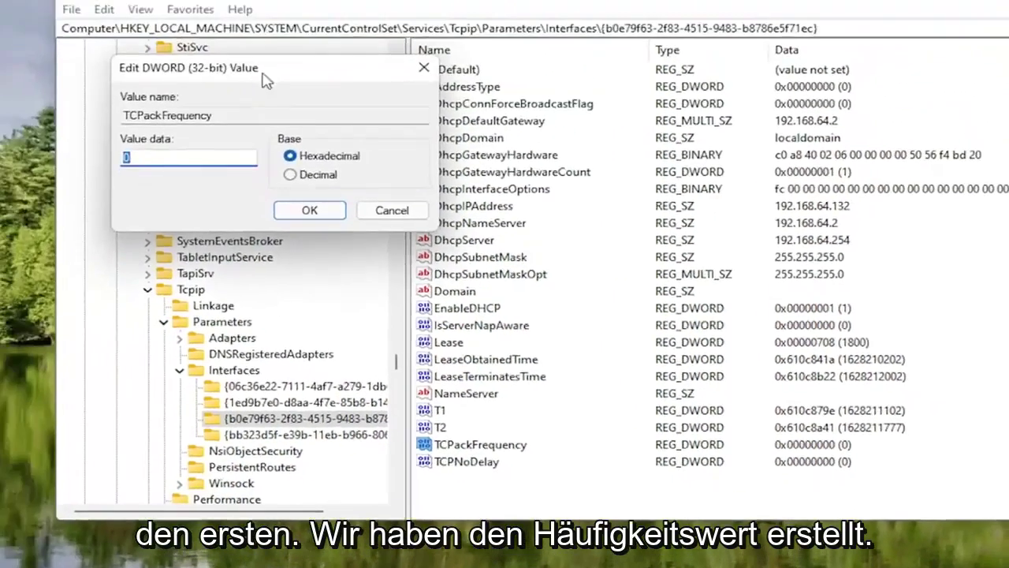
left_click_drag(134, 1, 519, 104)
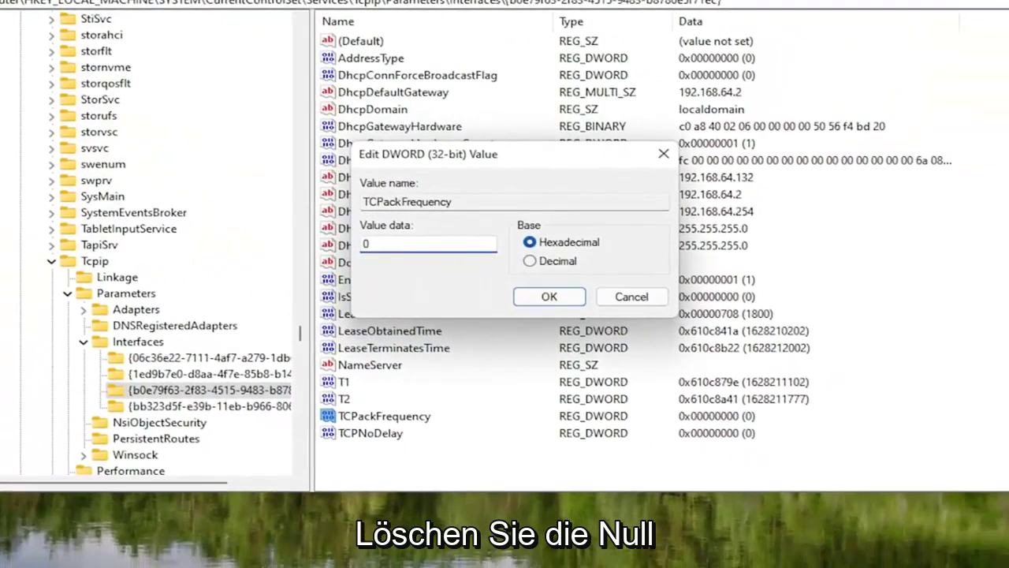
key("BackSpace")
type("1")
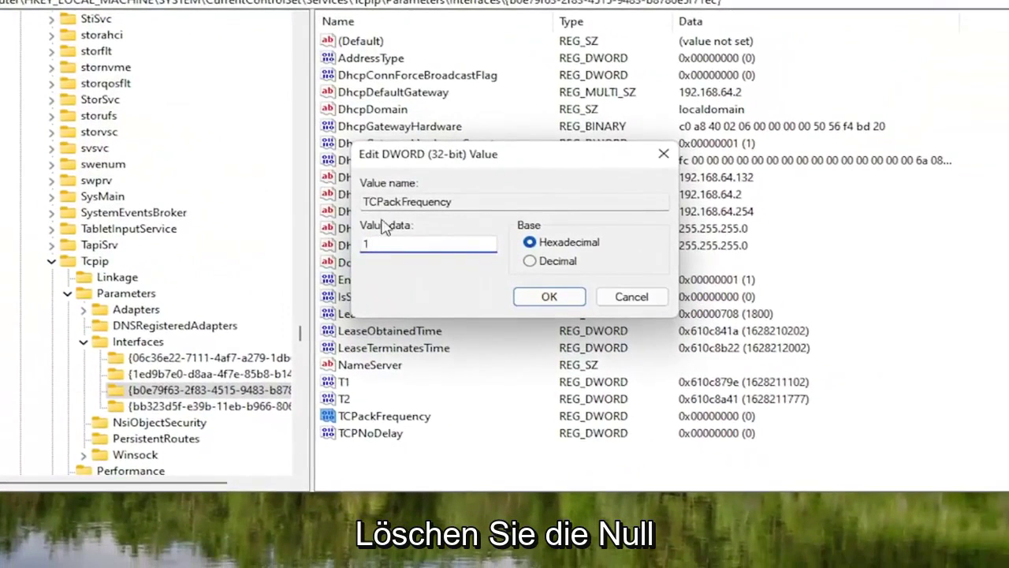
left_click(544, 298)
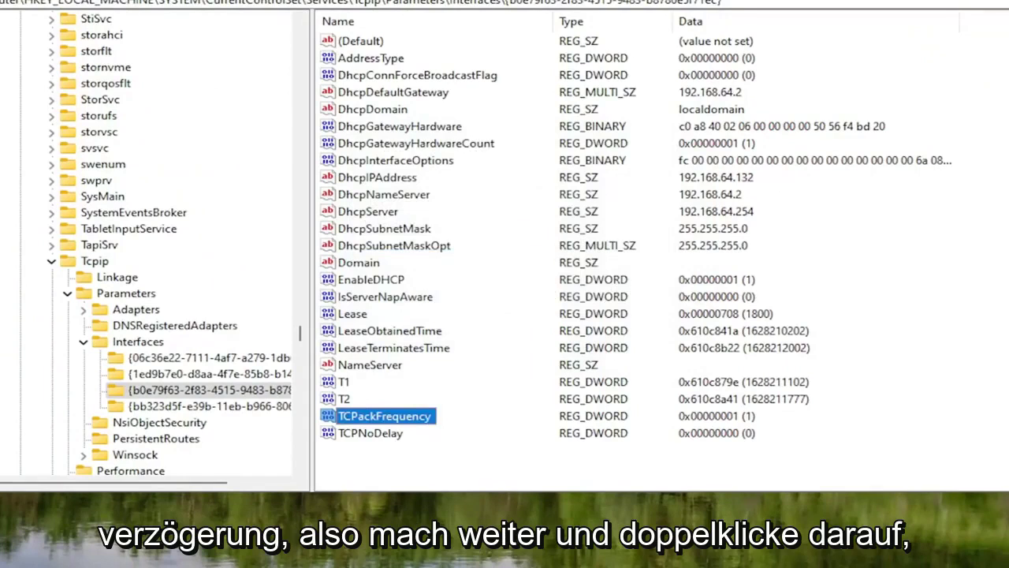
Change TCPNoDelay's data to 1
double_click(377, 436)
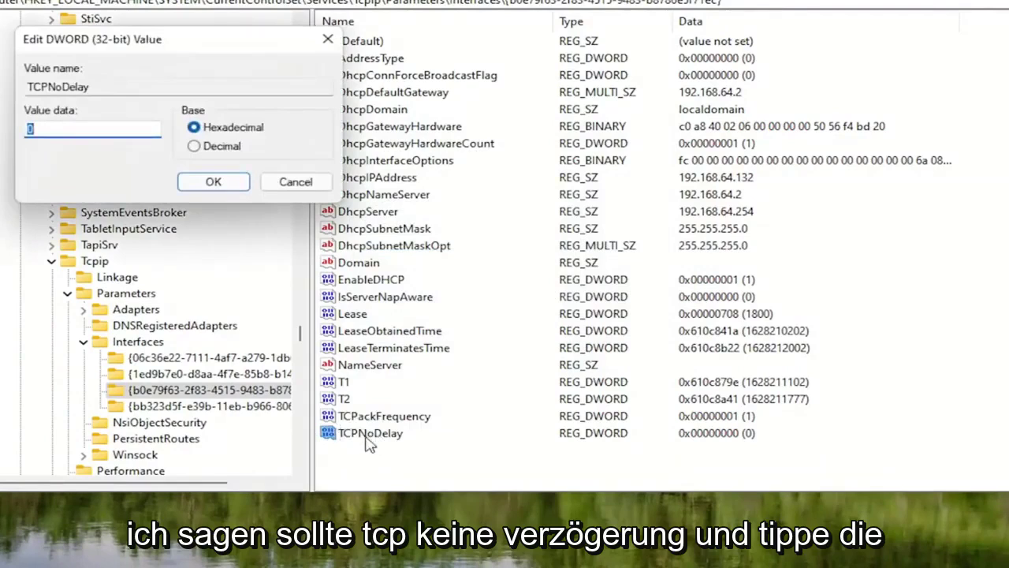
left_click_drag(200, 52, 472, 166)
type("1")
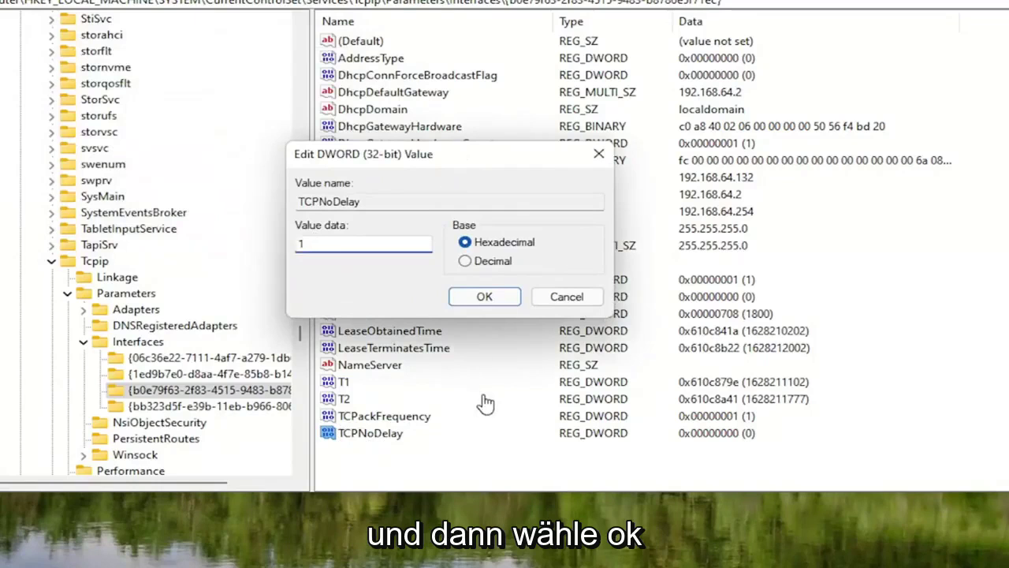
left_click(484, 296)
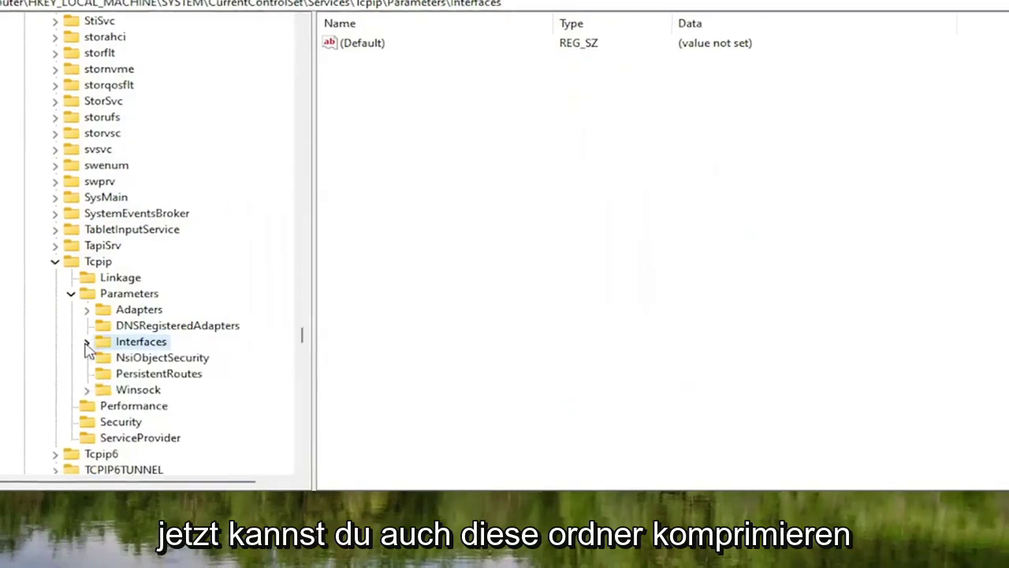
left_click(89, 294)
Collapse the Tcpip, Services, CurrentControlSet and SYSTEM keys and select HKEY_LOCAL_MACHINE
left_click(74, 263)
scroll(237, 236, "up", 5)
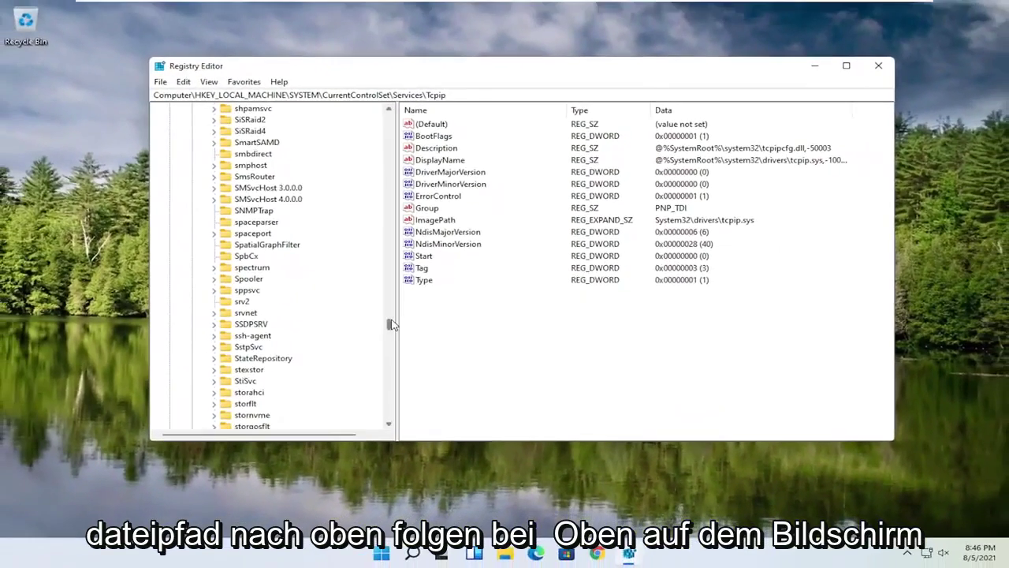
left_click_drag(393, 323, 388, 110)
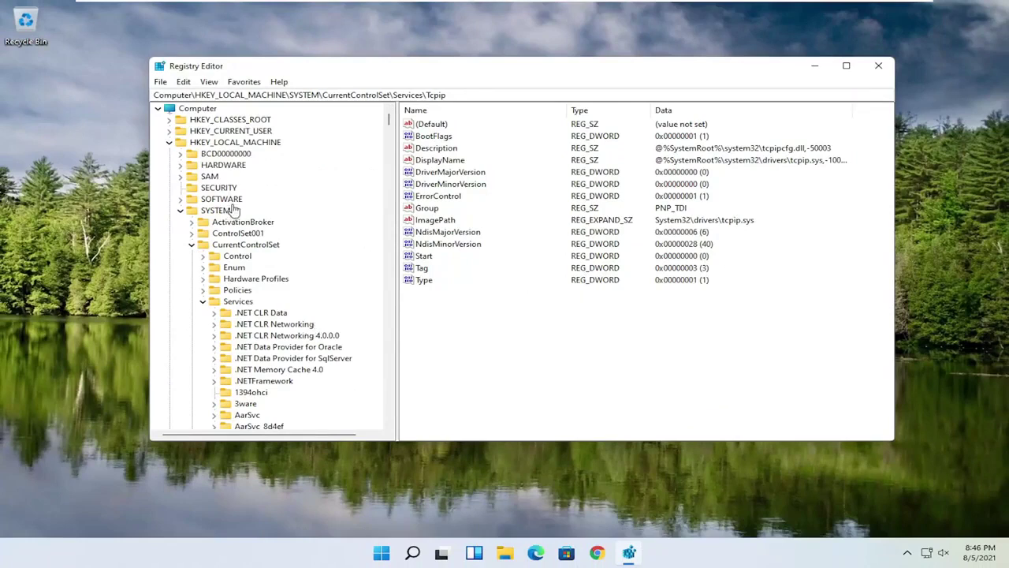
left_click(202, 301)
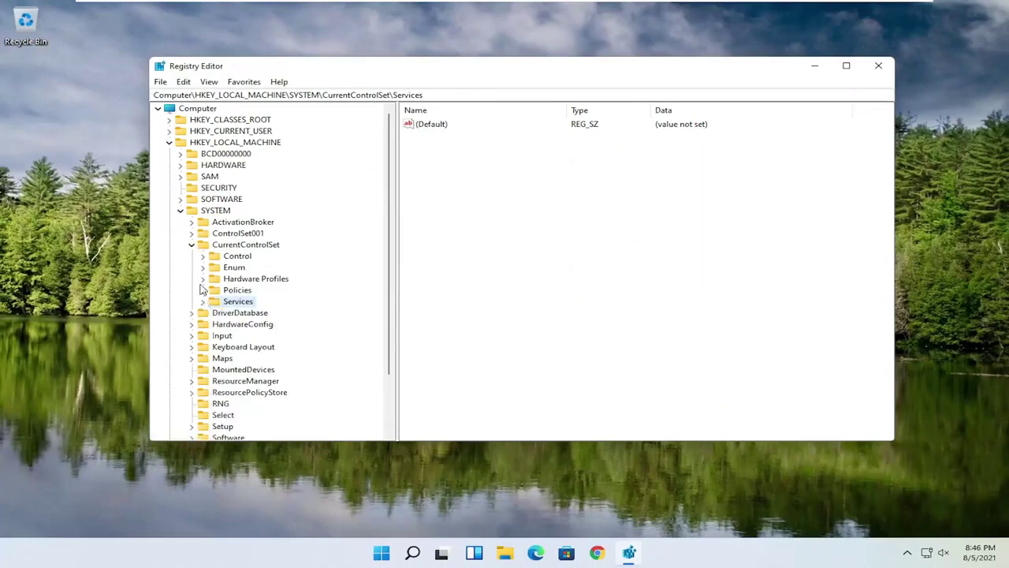
left_click(193, 244)
left_click(179, 211)
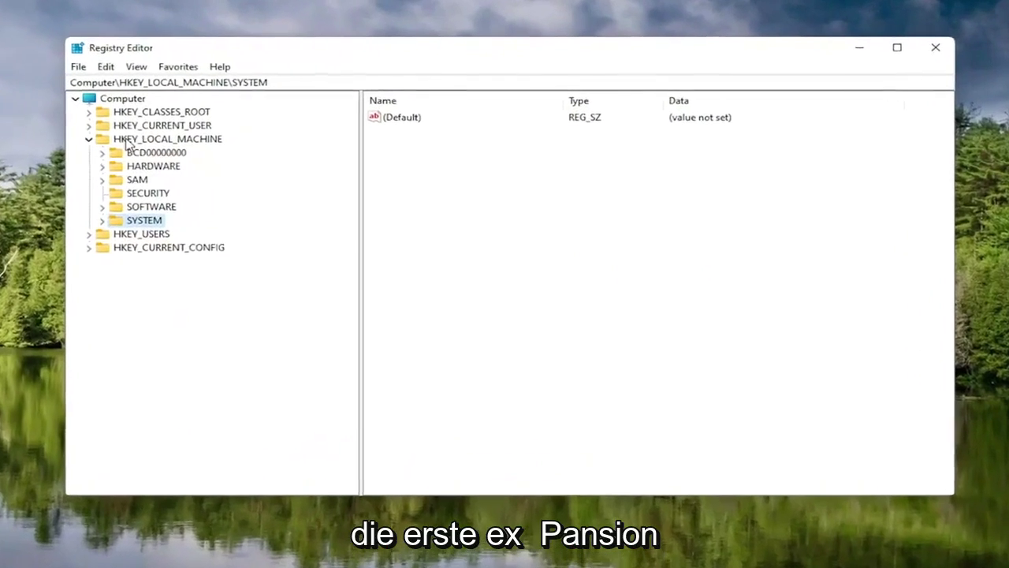
left_click(178, 141)
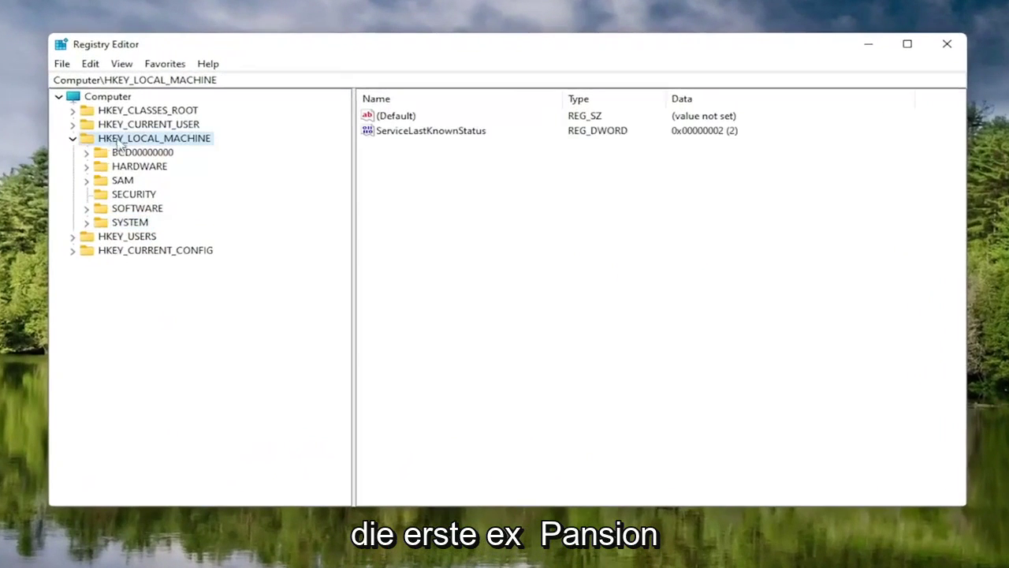
Expand SOFTWARE and Microsoft, then create a new key under Microsoft with its default name
double_click(135, 209)
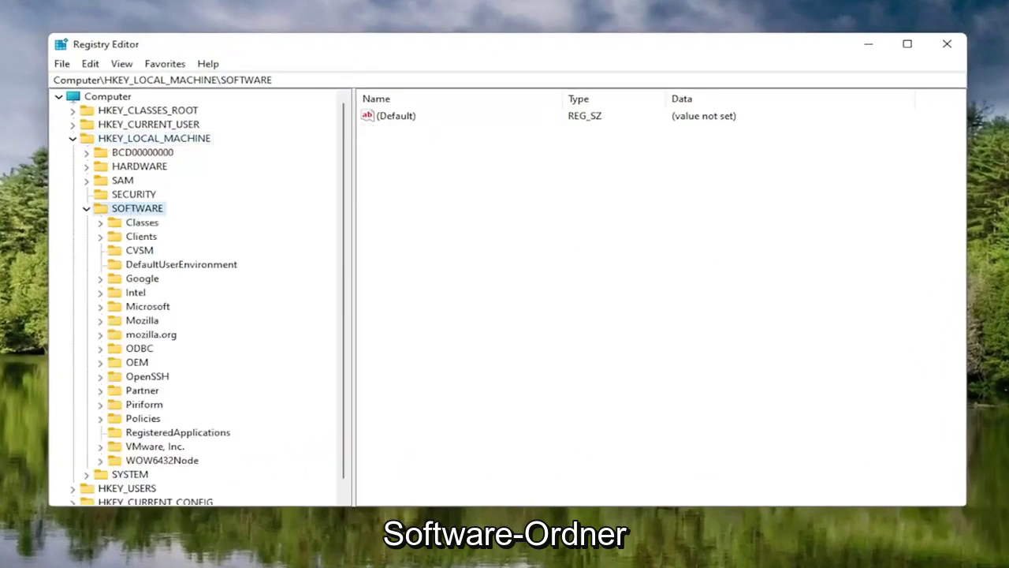
double_click(139, 309)
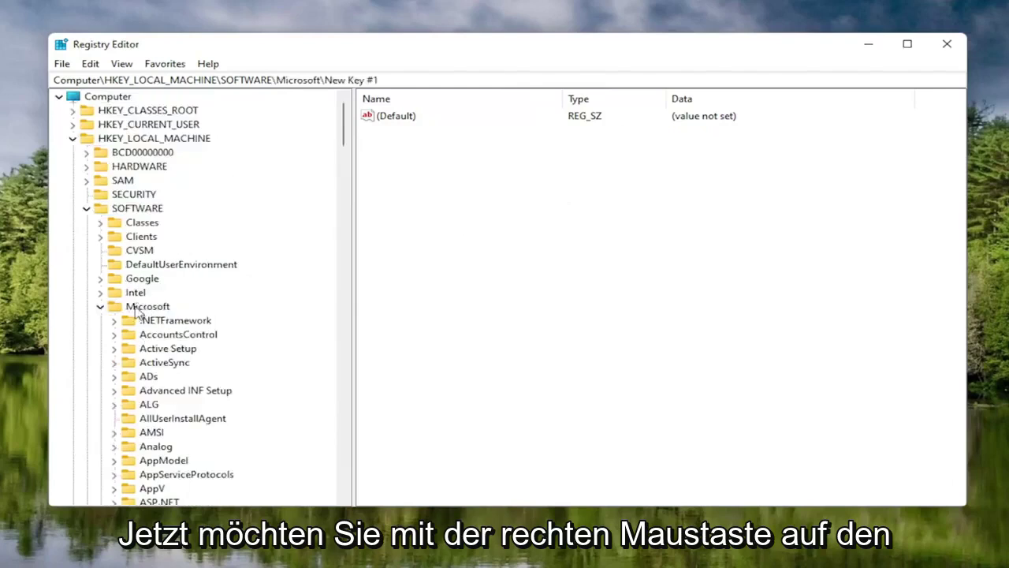
right_click(132, 309)
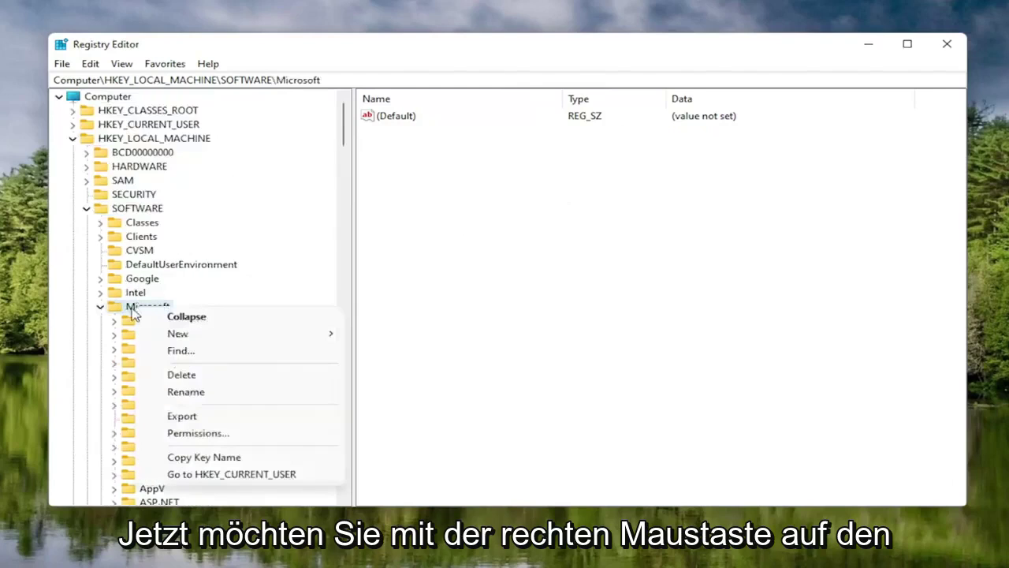
left_click(132, 309)
right_click(127, 307)
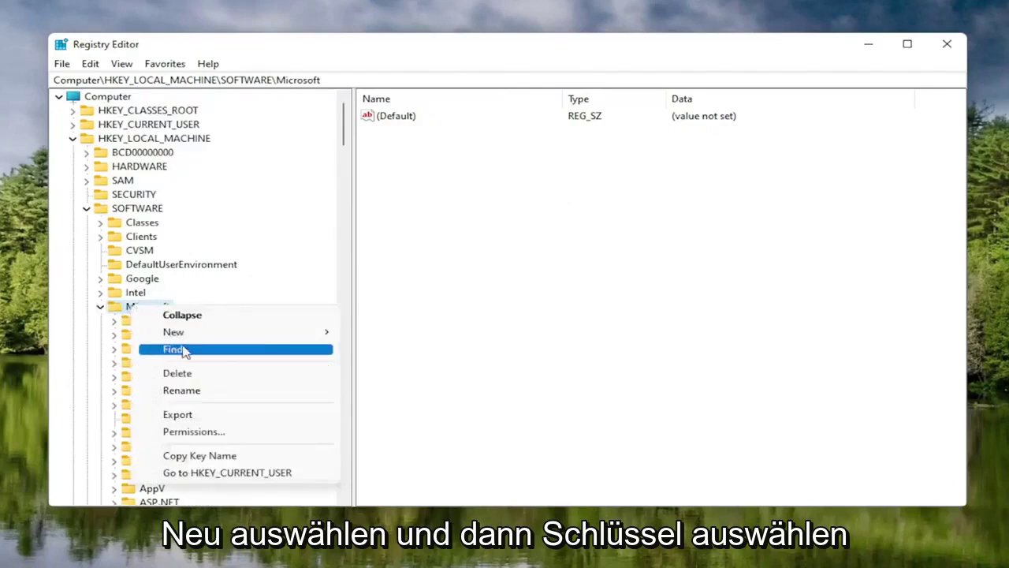
mouse_move(189, 339)
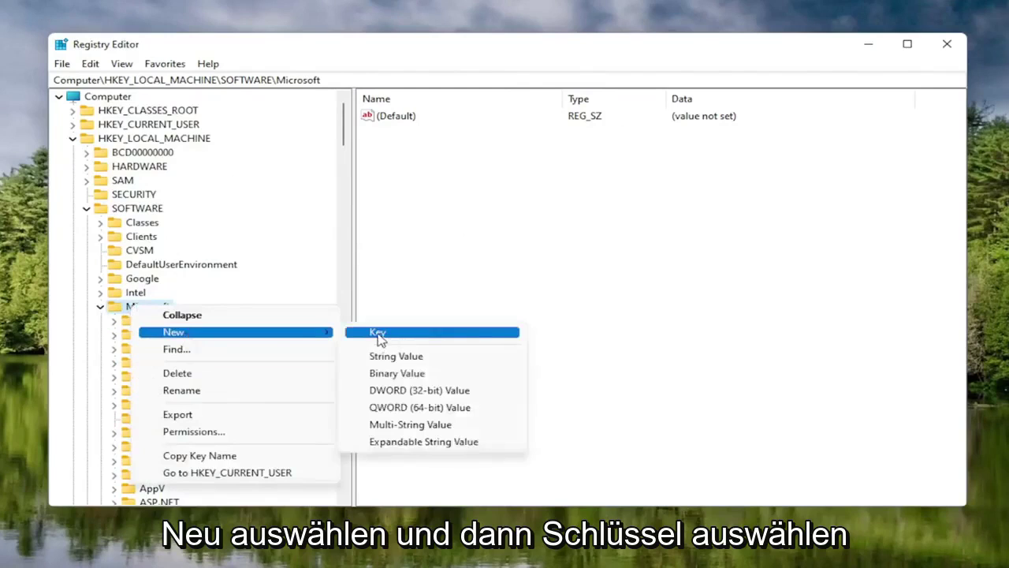
left_click(379, 332)
key("Return")
Delete the duplicate New Key #1 under Microsoft
left_click(168, 433)
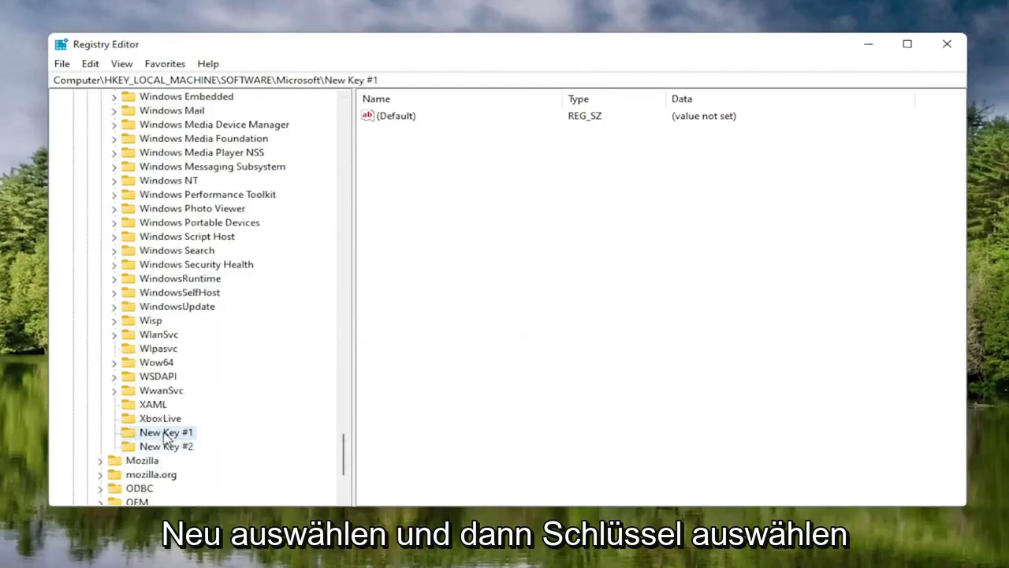
key("Delete")
key("Return")
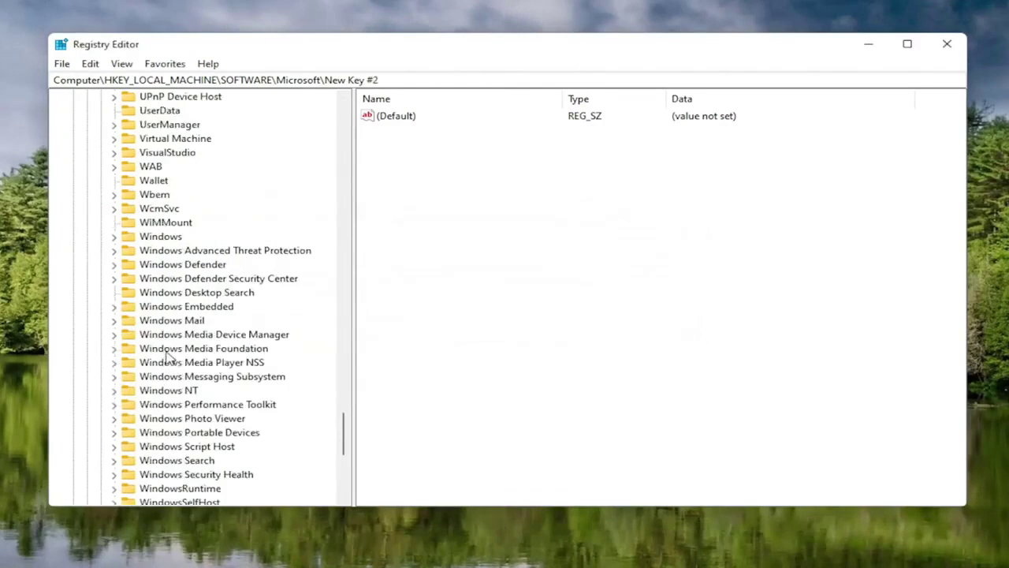
Rename the remaining New Key #2 to New Key #1
right_click(160, 390)
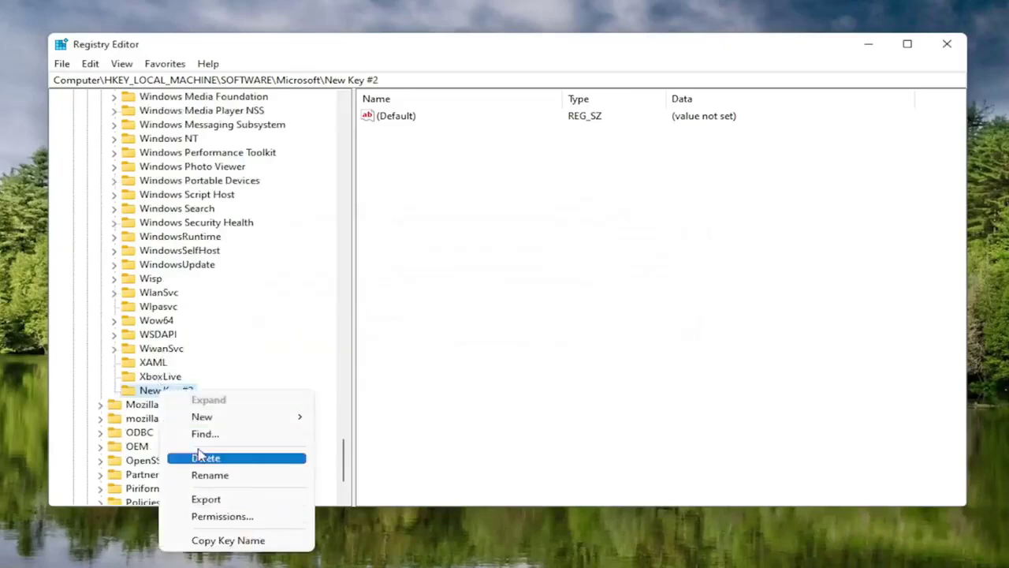
left_click(209, 474)
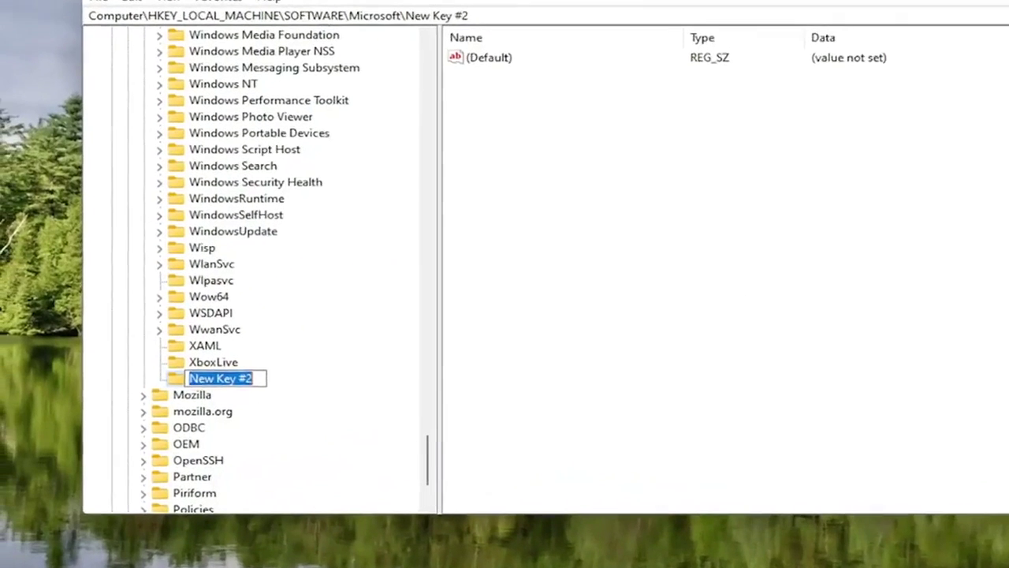
key("End")
type("1")
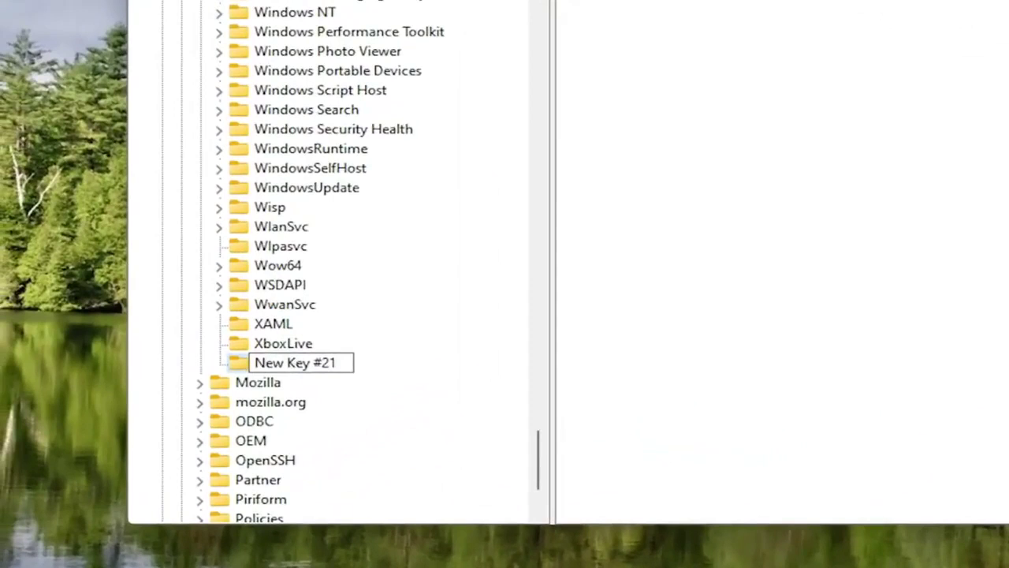
key("Left")
key("BackSpace")
key("Return")
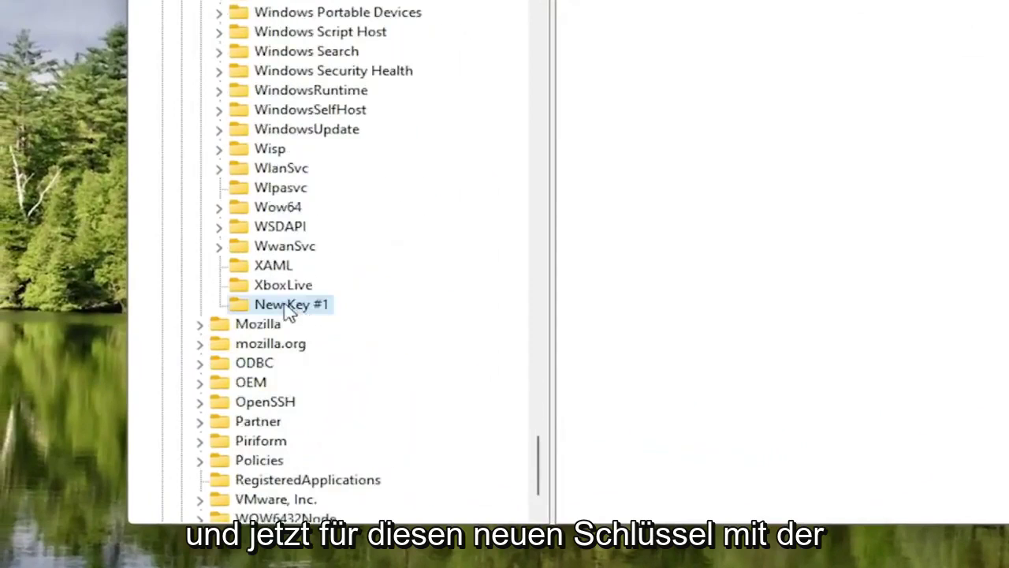
Try renaming New Key #1 to MSMQ, dismiss the name-exists error, then delete New Key #1
right_click(289, 309)
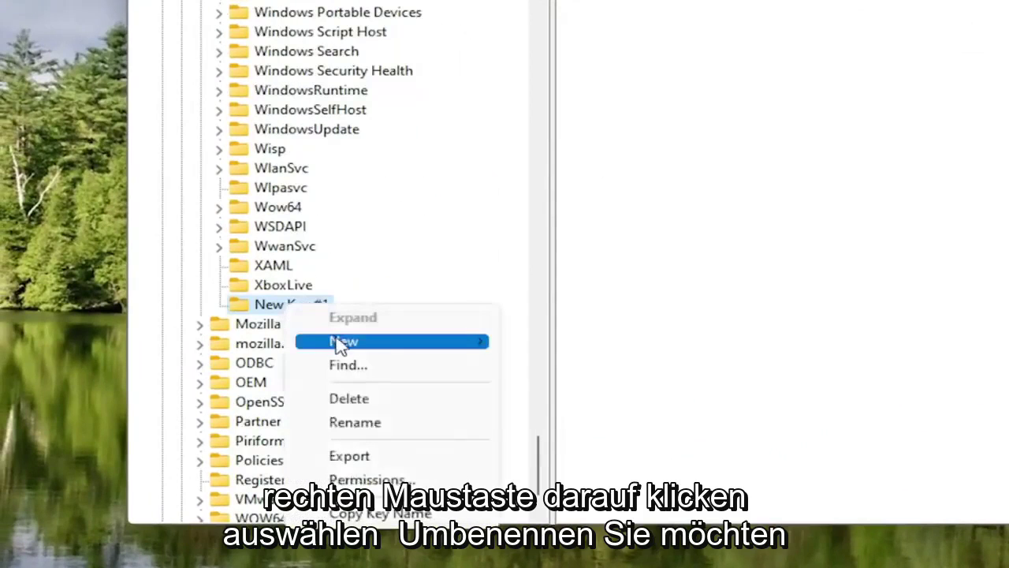
left_click(356, 423)
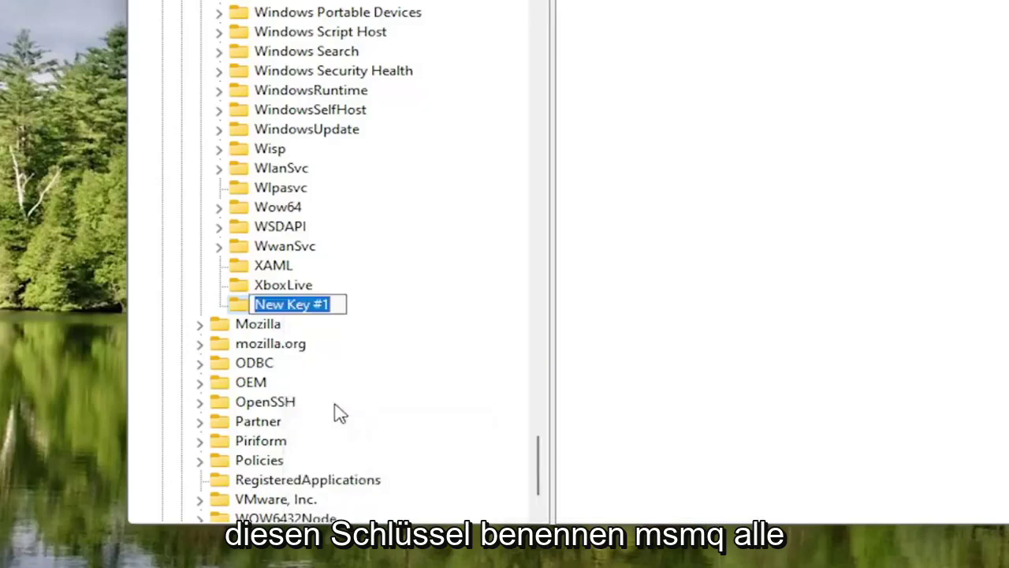
type("MSMQ")
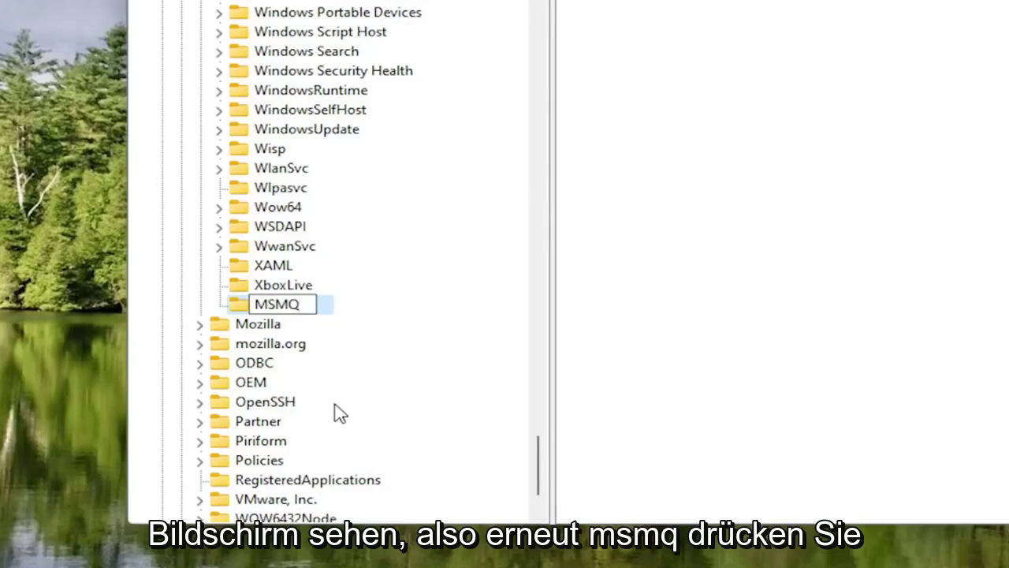
key("Return")
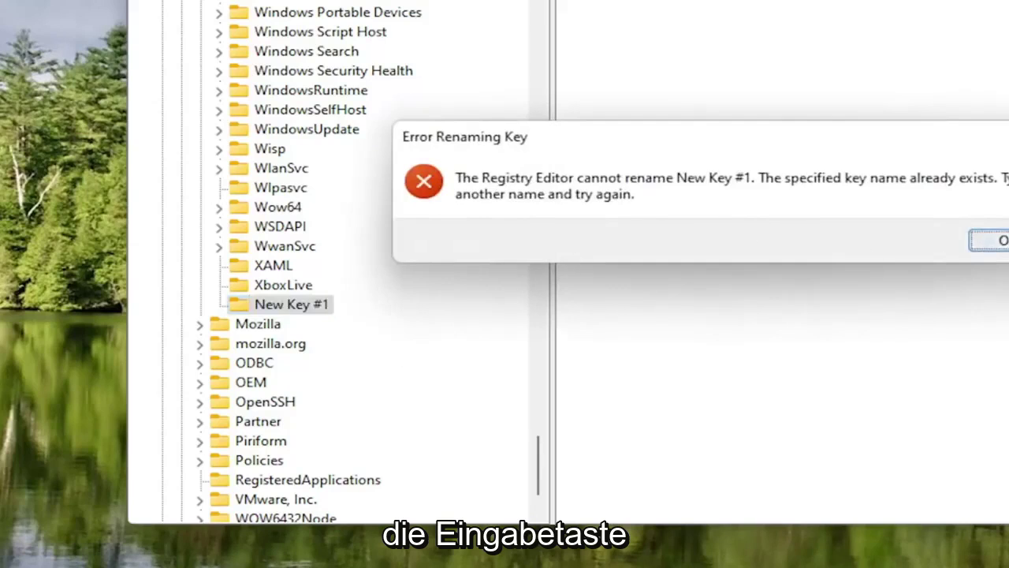
left_click(995, 242)
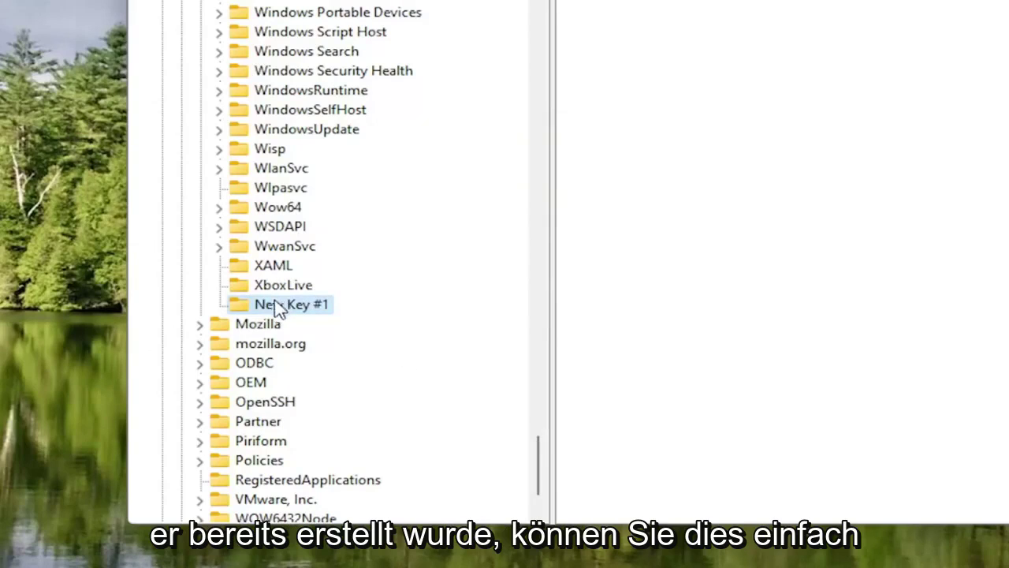
key("Delete")
key("Return")
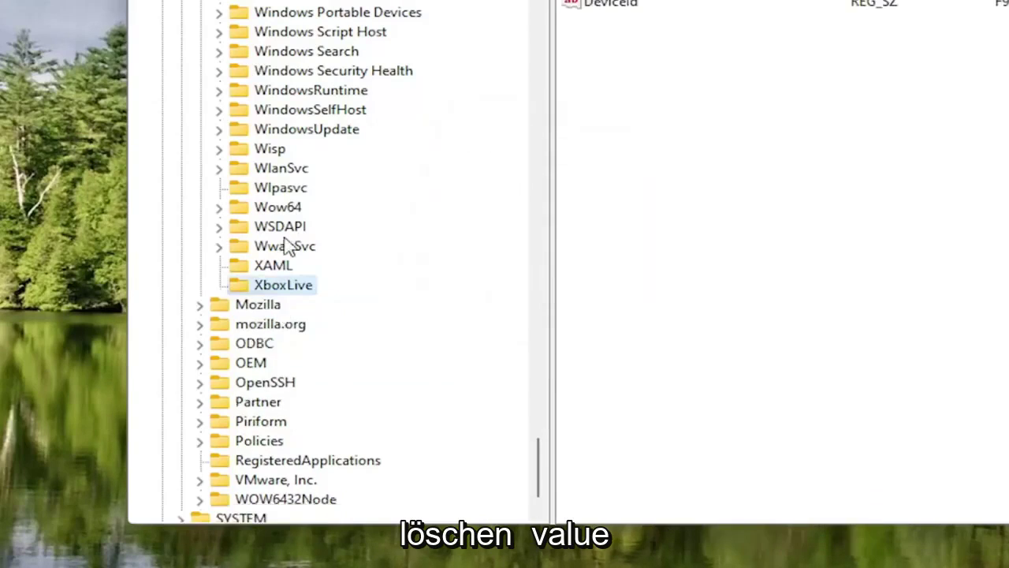
Select the existing MSMQ key under SOFTWARE\Microsoft to show its values
scroll(288, 246, "up", 8)
scroll(300, 268, "up", 6)
scroll(313, 294, "up", 9)
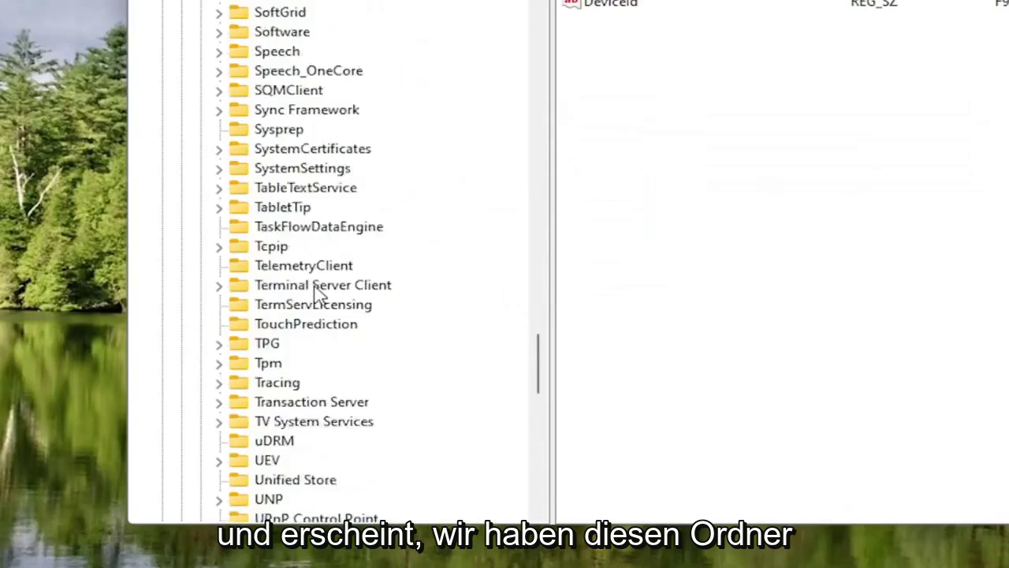
scroll(314, 294, "down", 5)
scroll(319, 293, "down", 2)
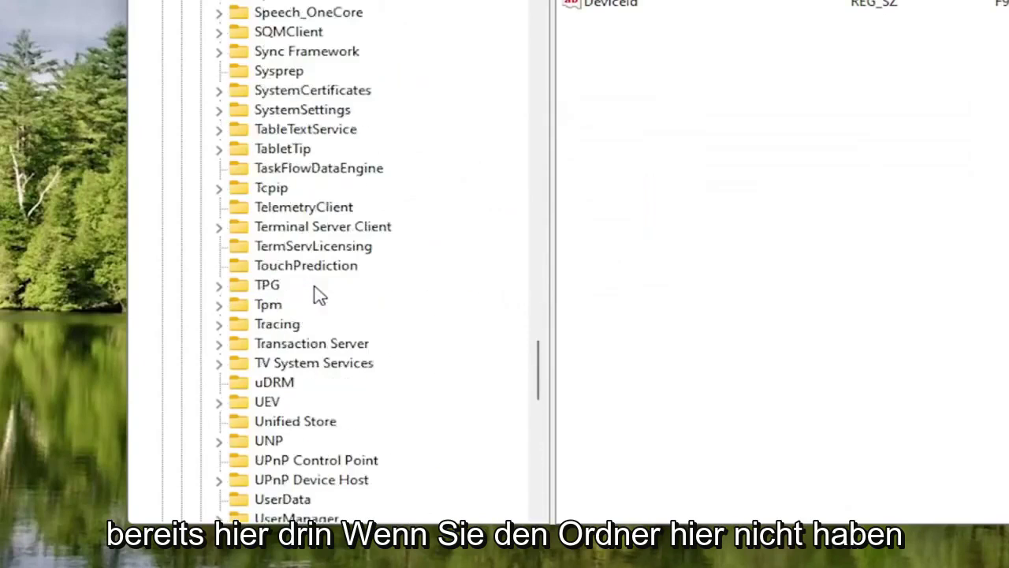
scroll(316, 292, "up", 12)
scroll(316, 296, "up", 9)
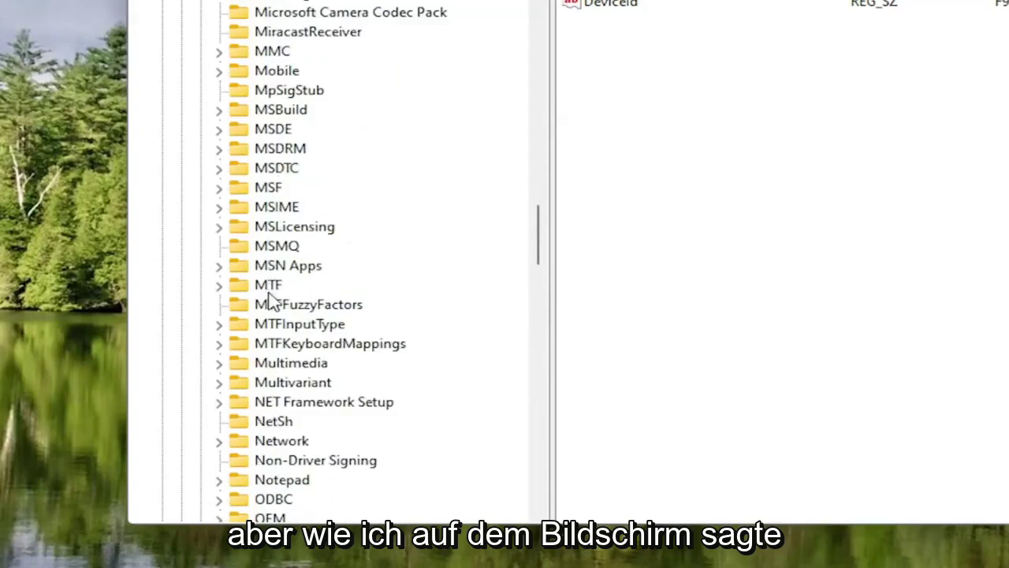
left_click(268, 246)
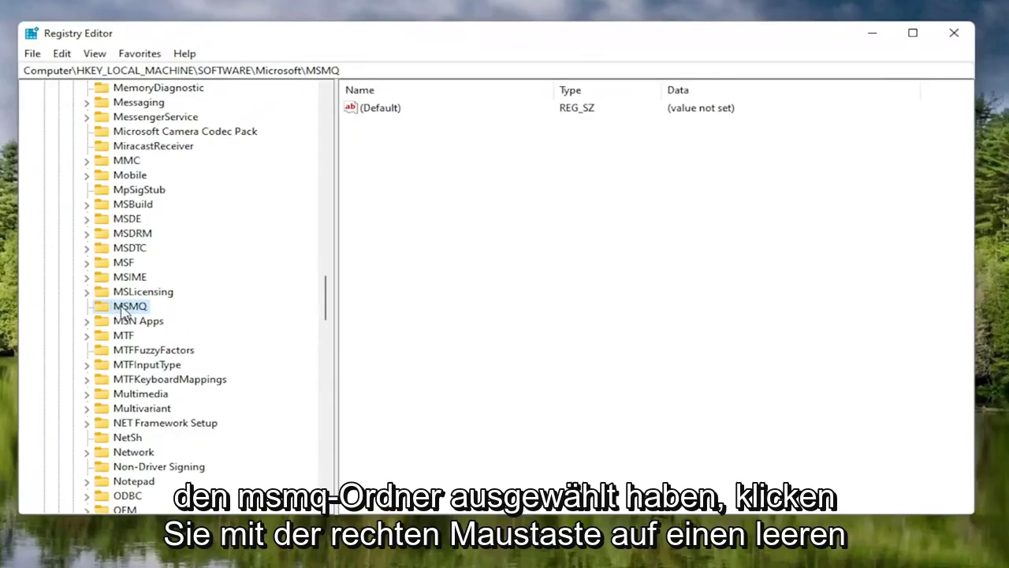
Add a new DWORD (32-bit) value named TCPNoDelay to the MSMQ key
left_click(499, 164)
right_click(499, 164)
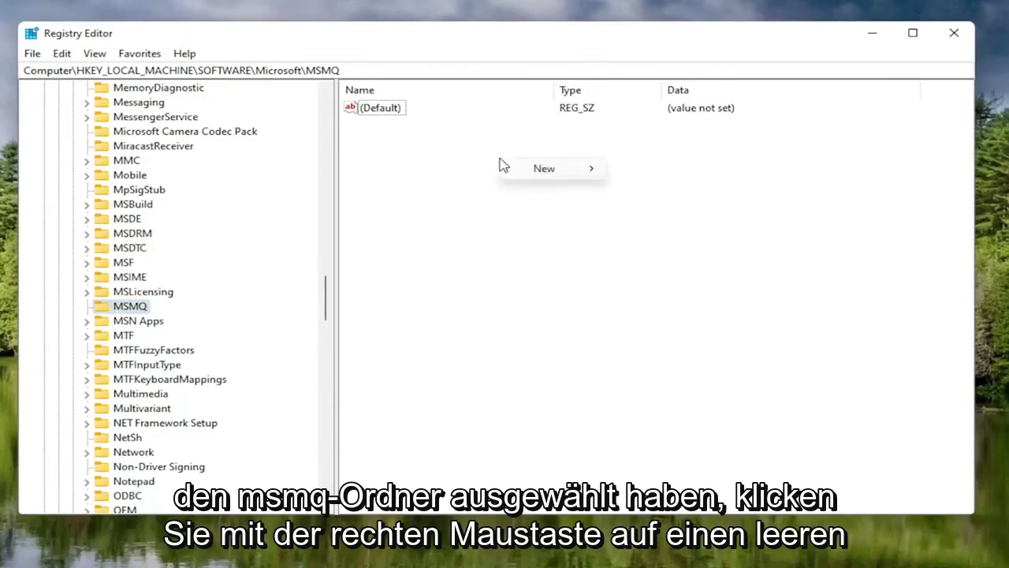
mouse_move(561, 172)
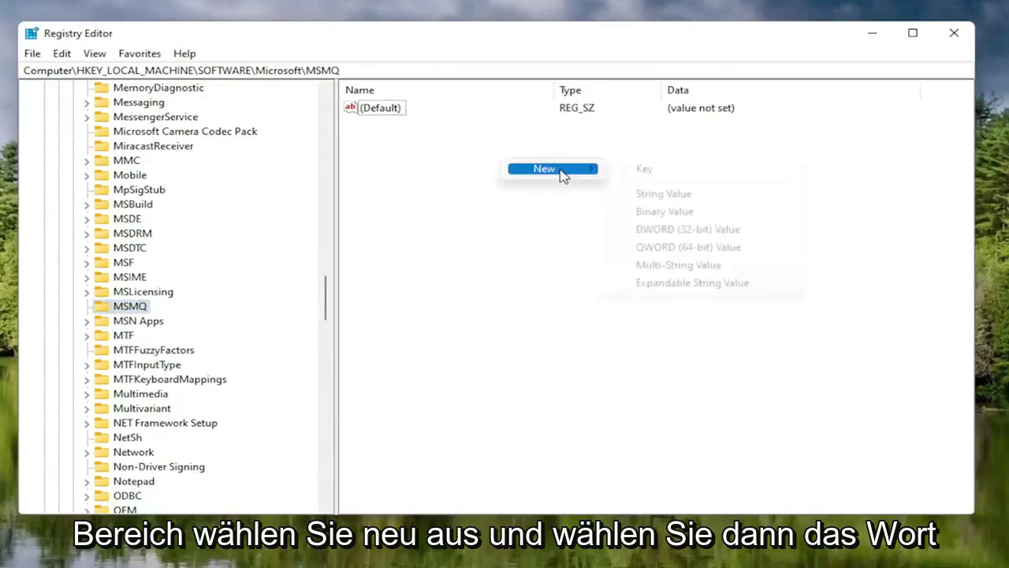
left_click(692, 230)
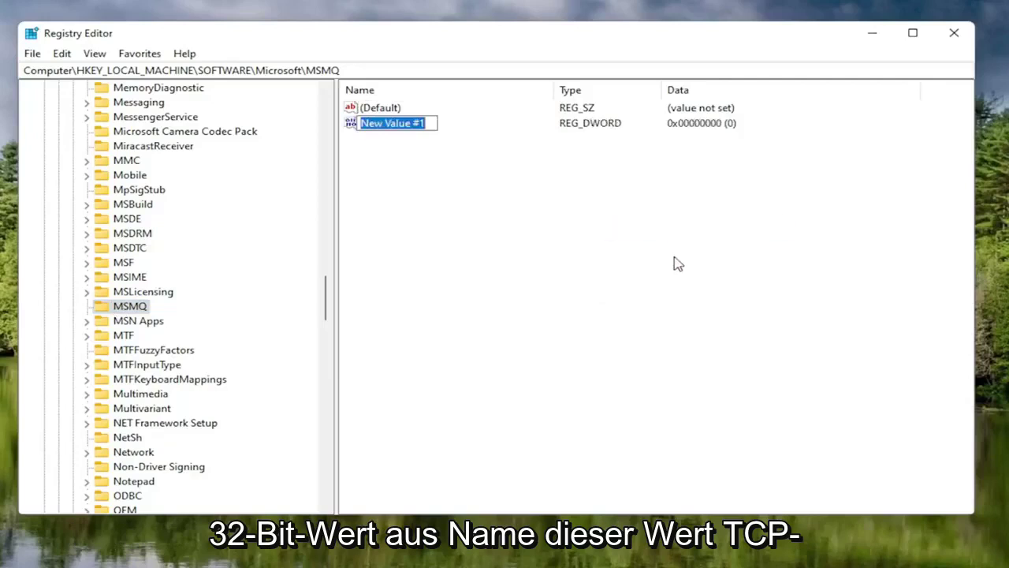
type("TCP")
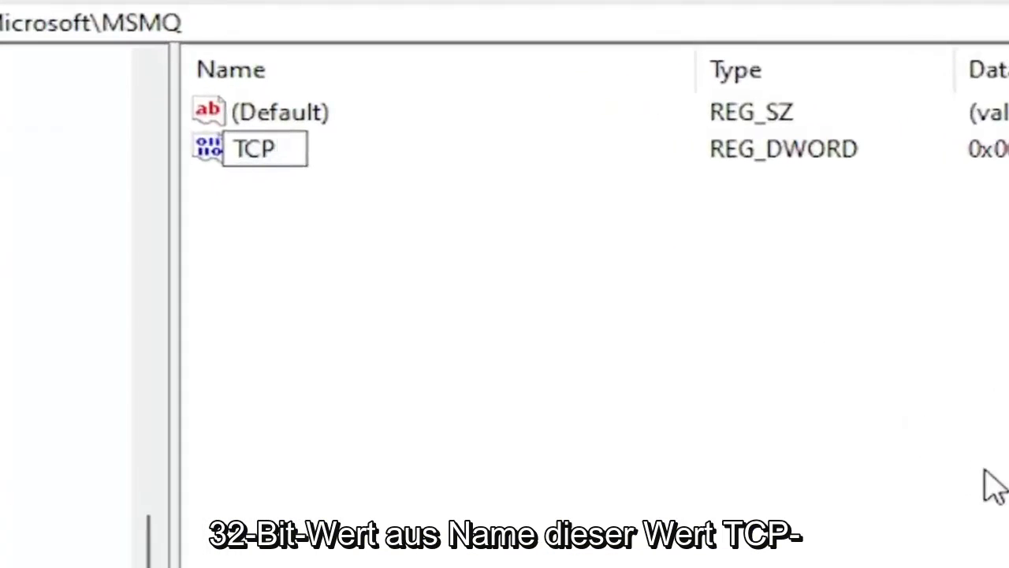
type("NoDelay")
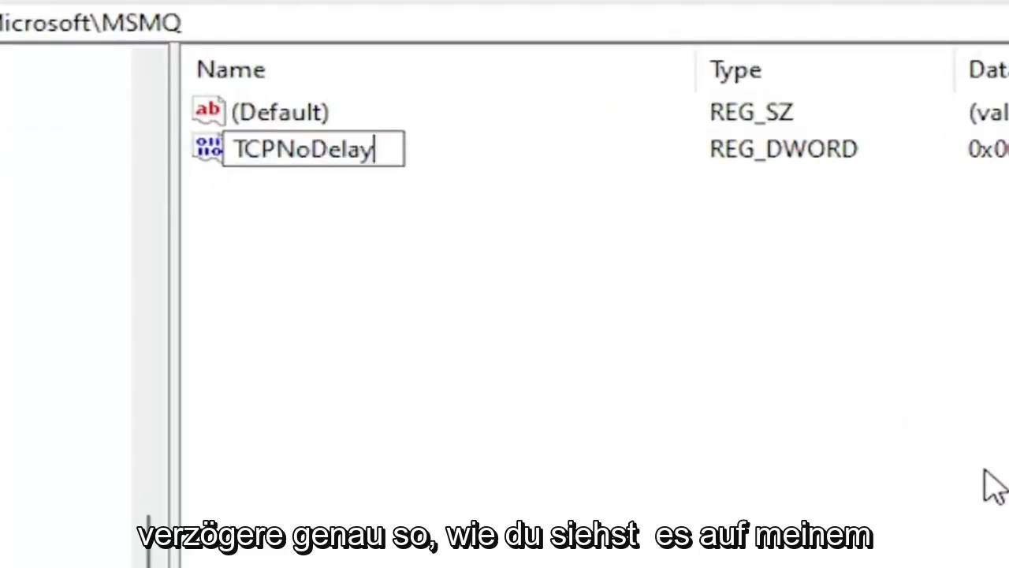
key("Return")
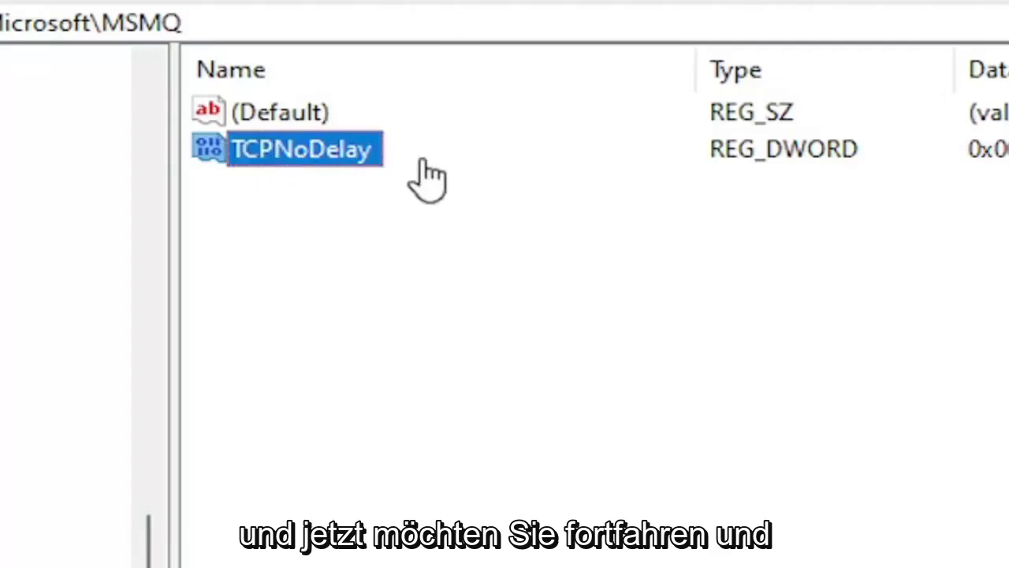
Set the TCPNoDelay value's data to 1
double_click(327, 153)
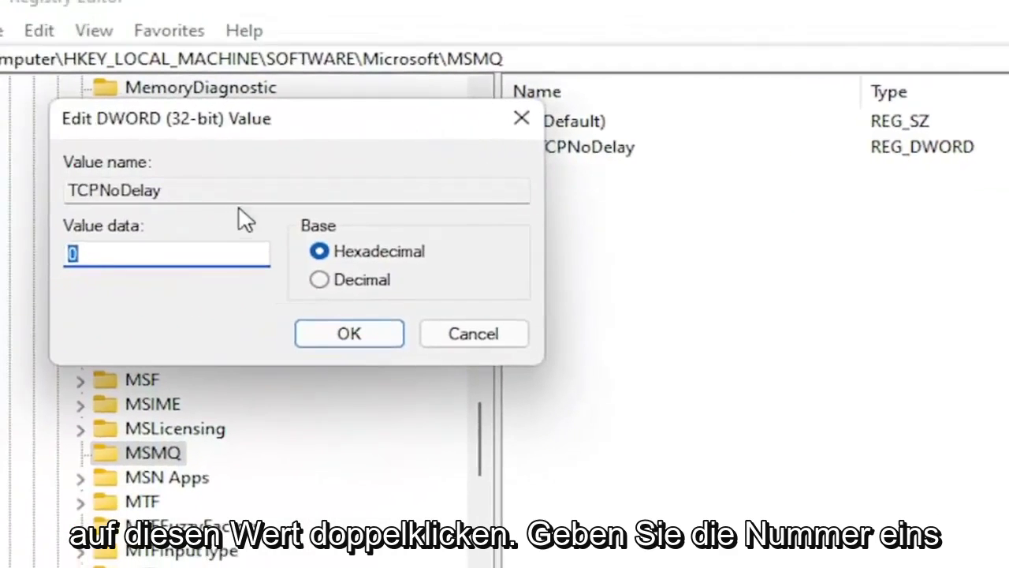
type("1")
left_click(324, 333)
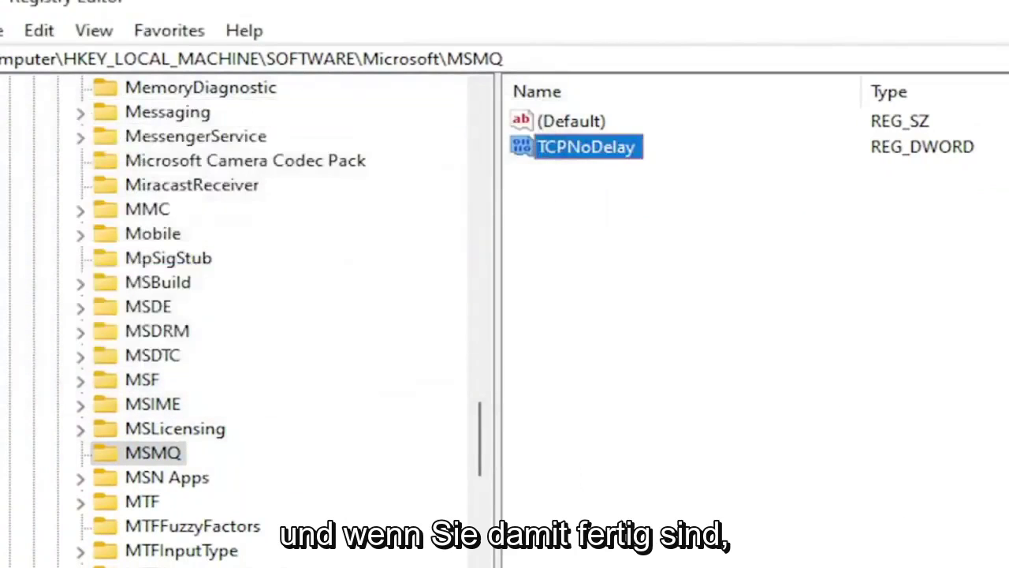